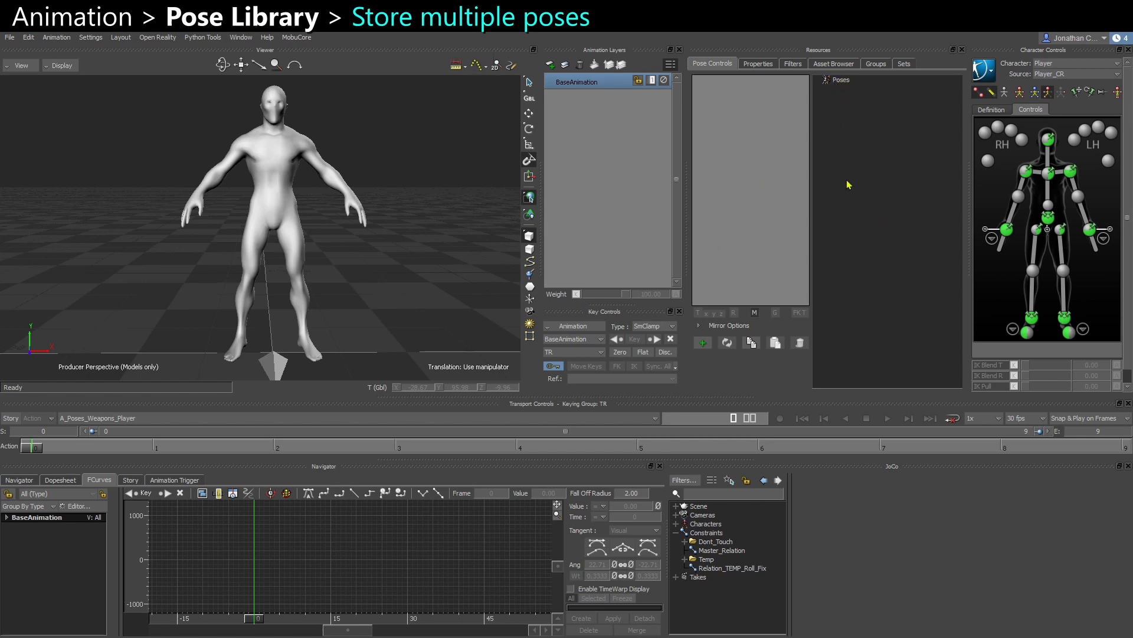
Review the character's body and hand poses on frames 0 to 5 of the timeline.
left_click(275, 365)
left_click_drag(190, 266, 196, 273, "ctrl+shift")
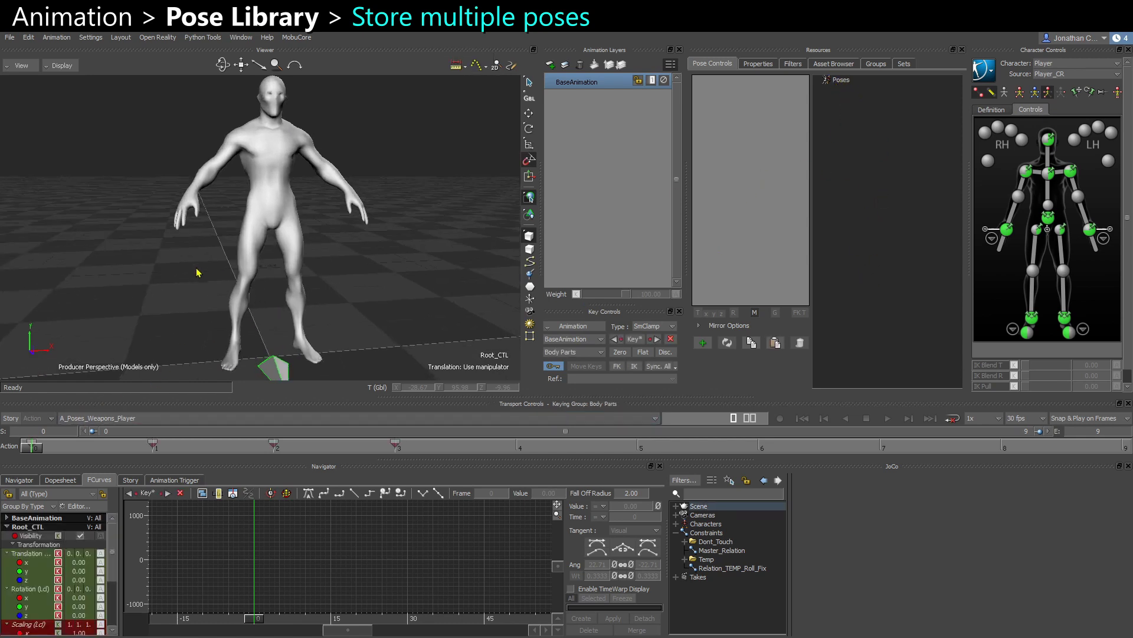
left_click_drag(38, 450, 153, 447)
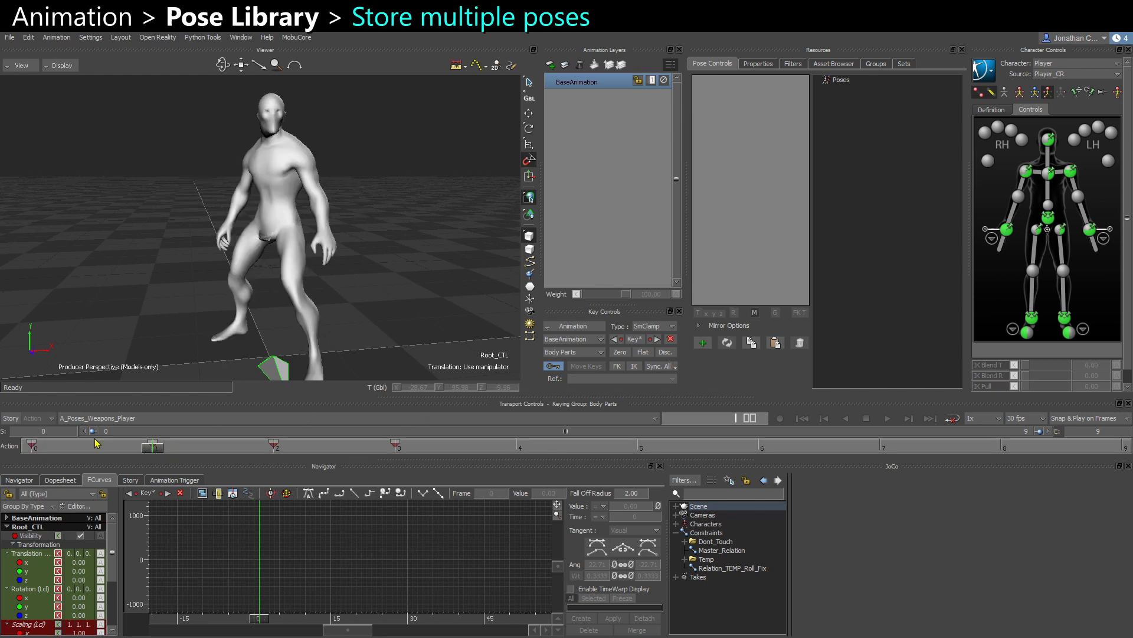
left_click_drag(41, 446, 168, 444)
left_click(33, 451)
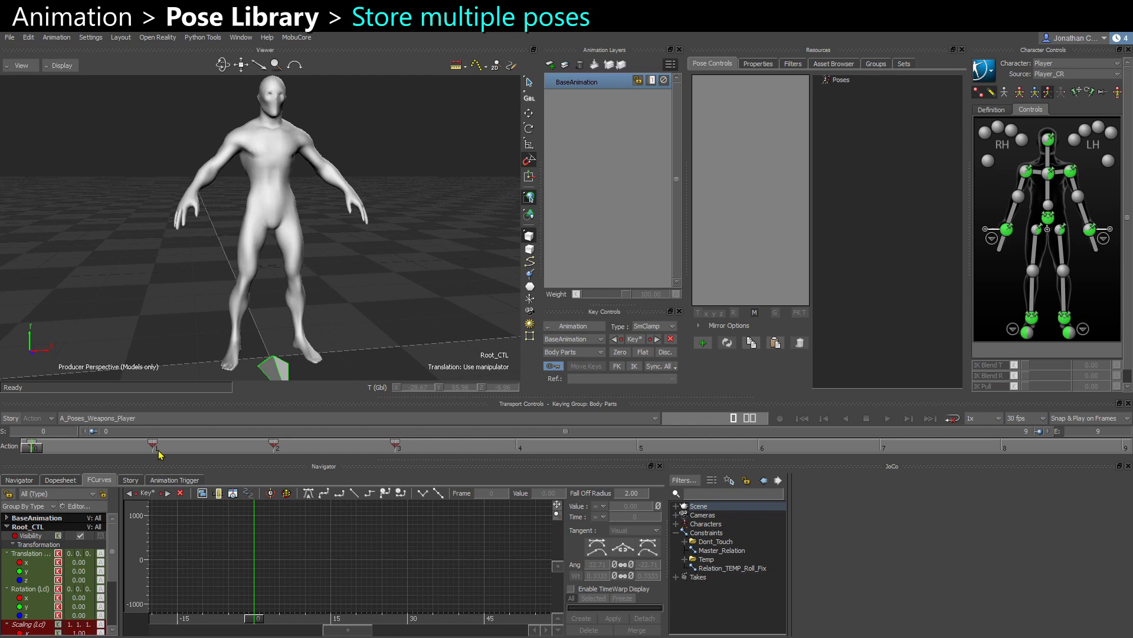
left_click(157, 450)
left_click(272, 450)
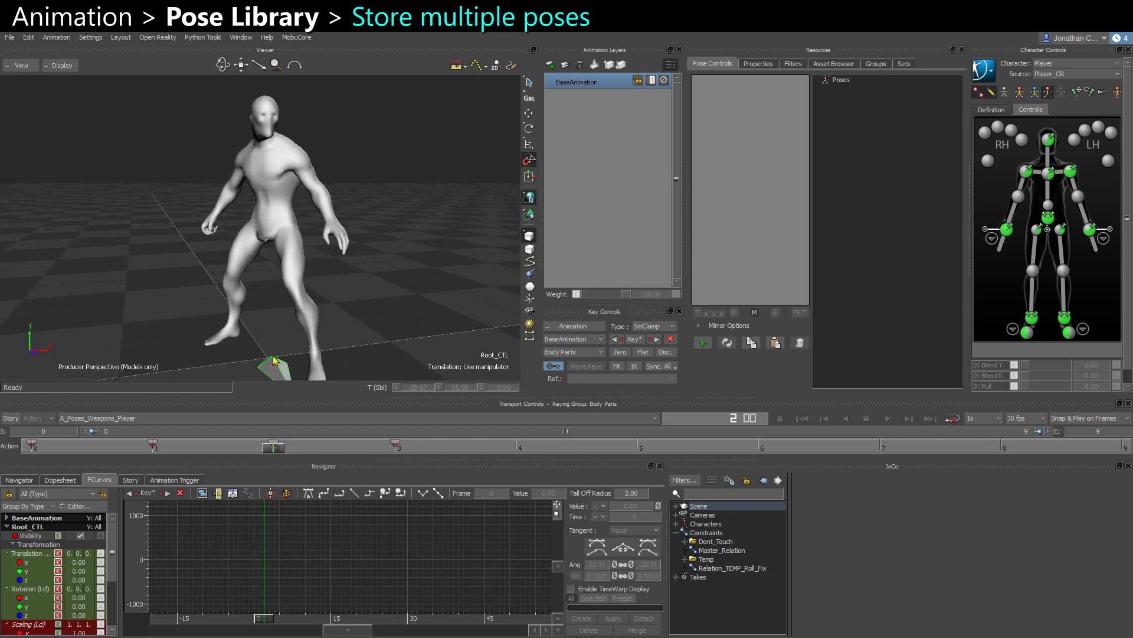
left_click(402, 449)
left_click_drag(345, 336, 296, 302, "ctrl+shift")
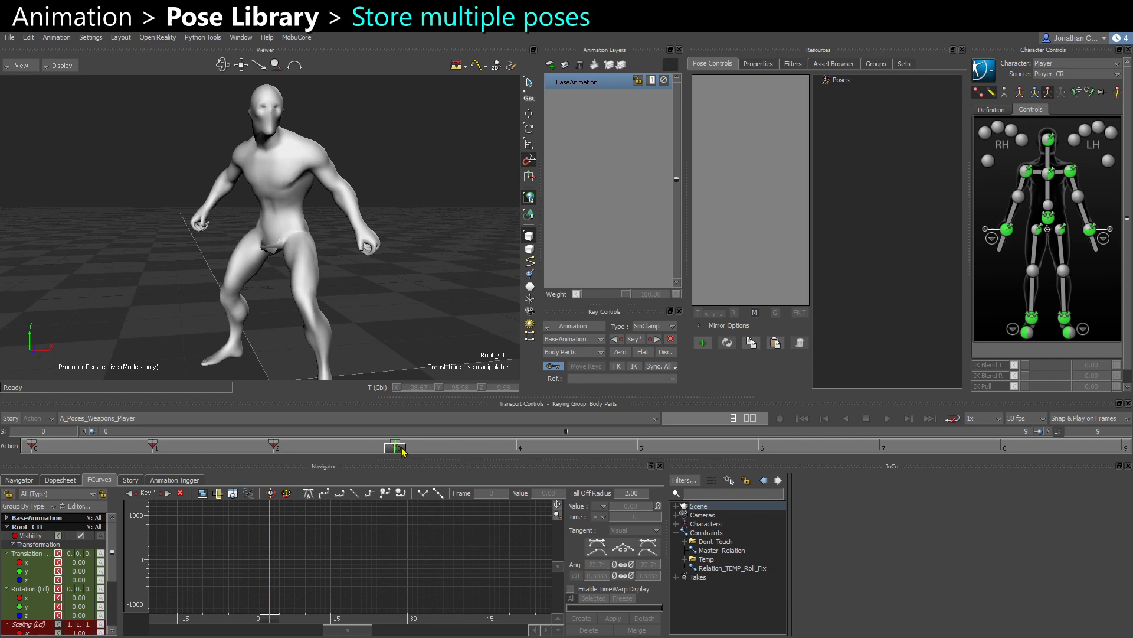
left_click(522, 450)
scroll(242, 283, "up", 5)
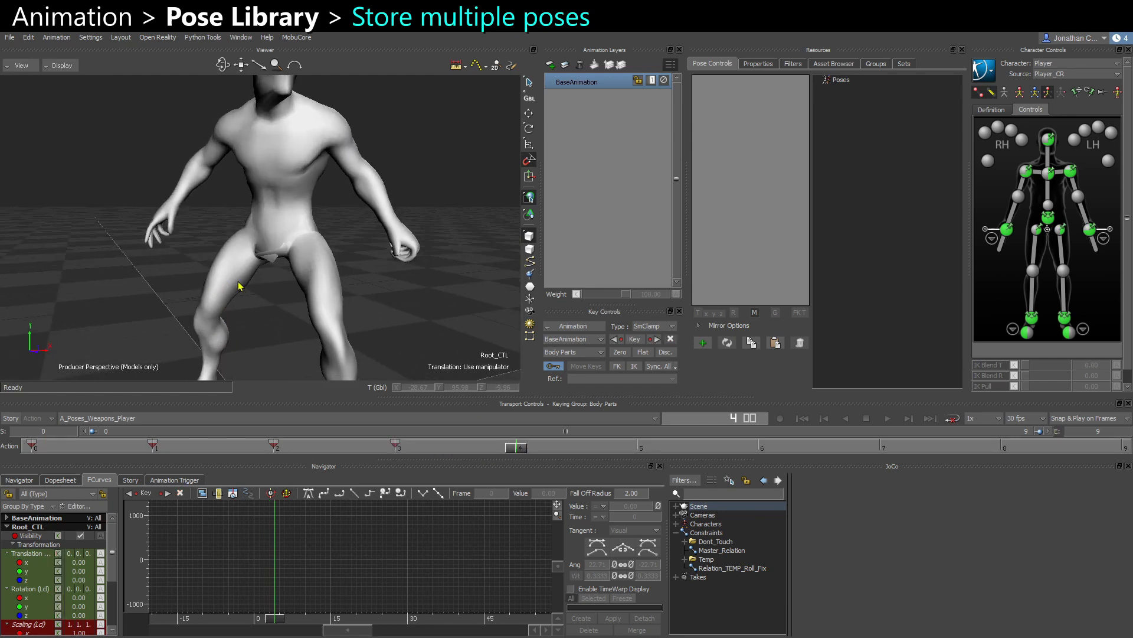
left_click_drag(98, 266, 177, 275)
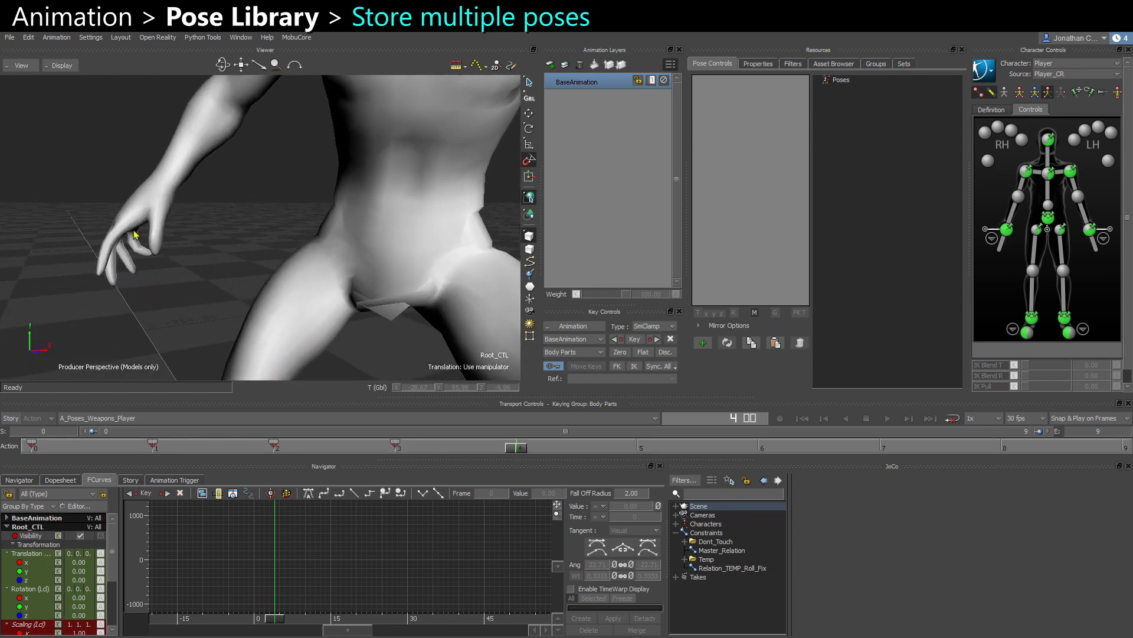
left_click(636, 447)
mouse_move(634, 442)
left_mouse_down()
mouse_move(1010, 462)
mouse_move(59, 356)
mouse_move(367, 285)
mouse_move(481, 182)
left_mouse_up()
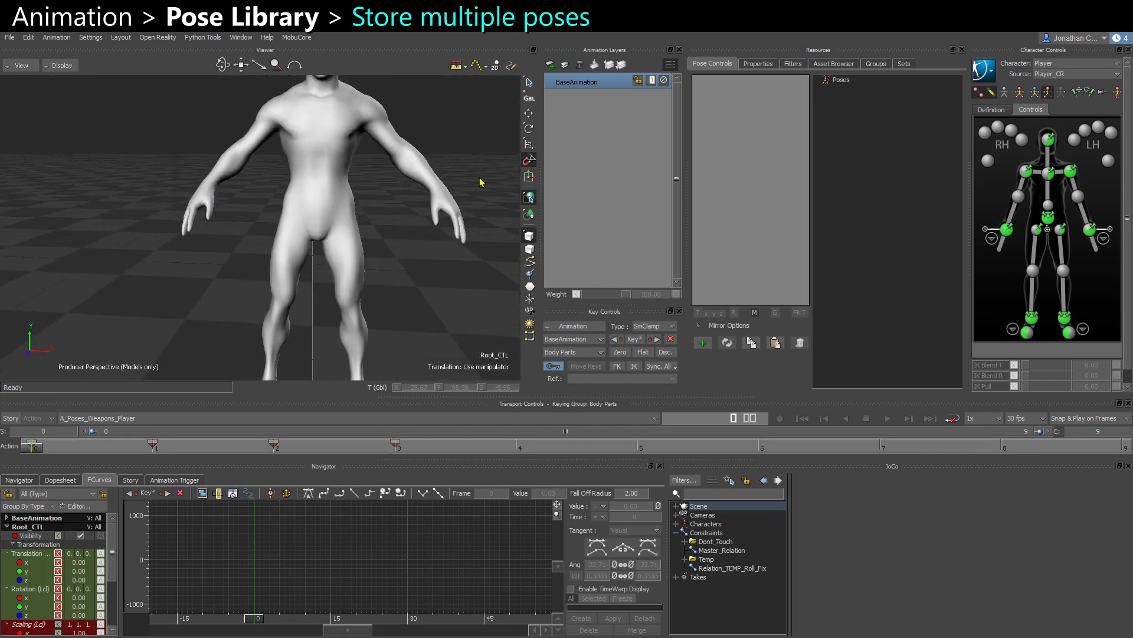
Select the chest effector, store the character's frame 0 pose in the pose library and name it APose.
mouse_move(372, 359)
left_mouse_down("ctrl")
mouse_move(380, 319)
mouse_move(315, 239)
left_mouse_up("ctrl")
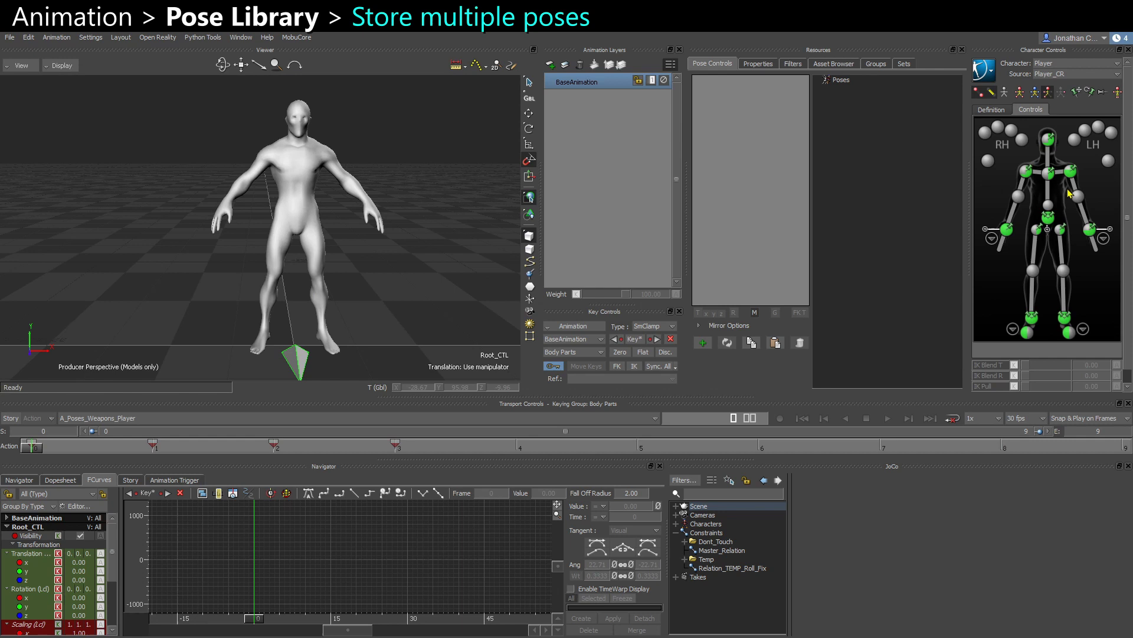
left_click(1049, 174)
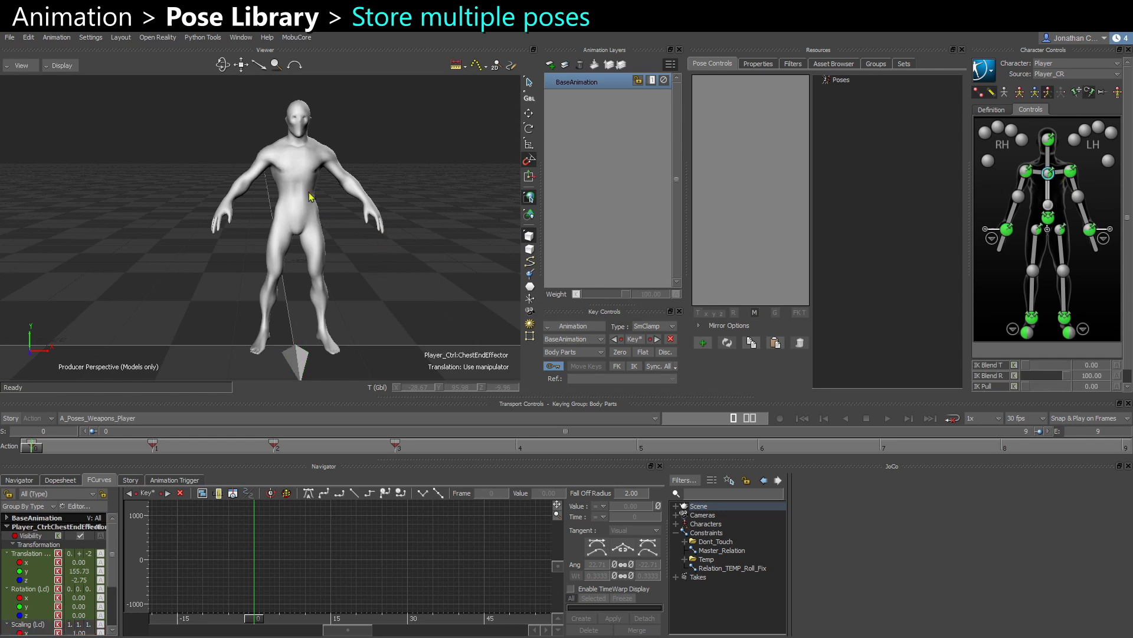
left_click_drag(309, 192, 311, 195, "ctrl")
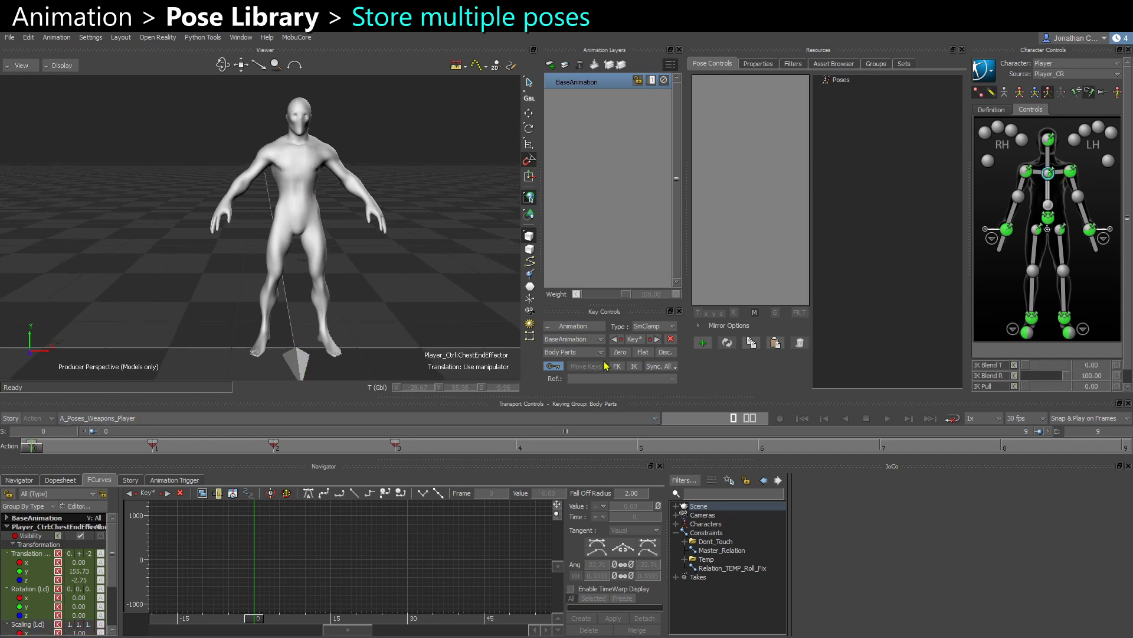
left_click(702, 343)
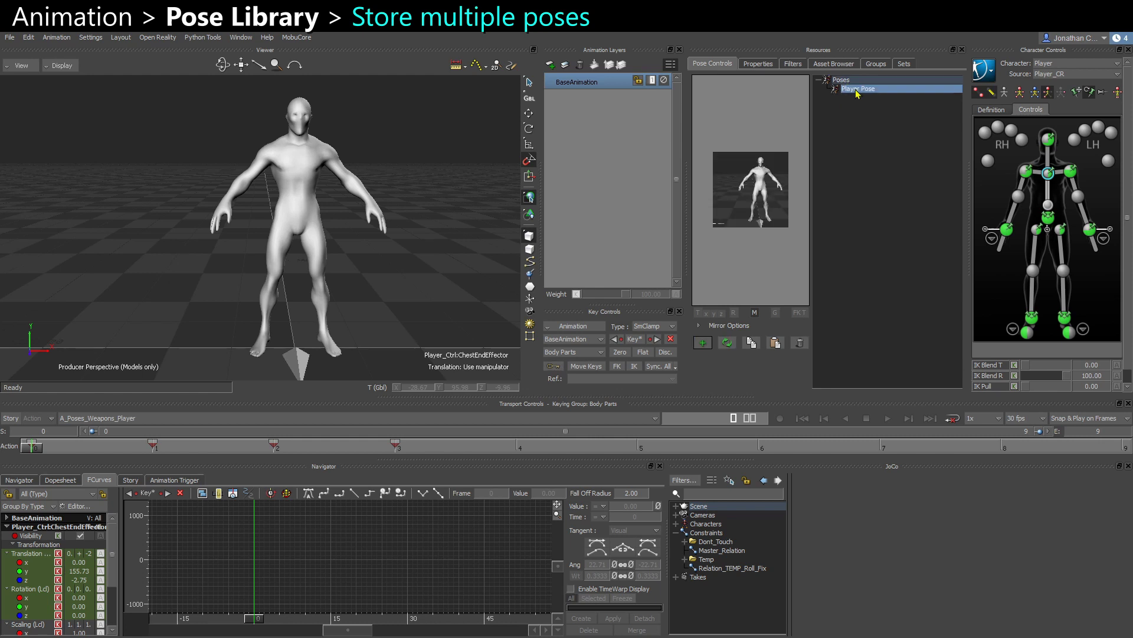
right_click(857, 94)
left_click(883, 156)
type("APo")
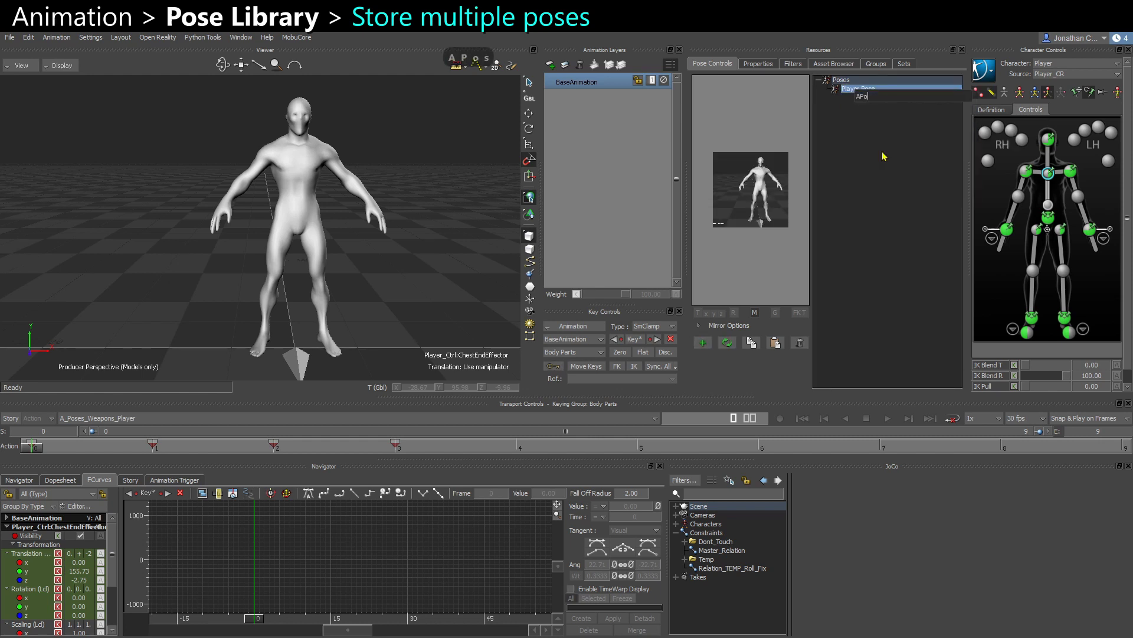
type("se")
key("Return")
Store the character's pose at frame 1 in the pose library as Idle_01.
left_click(153, 446)
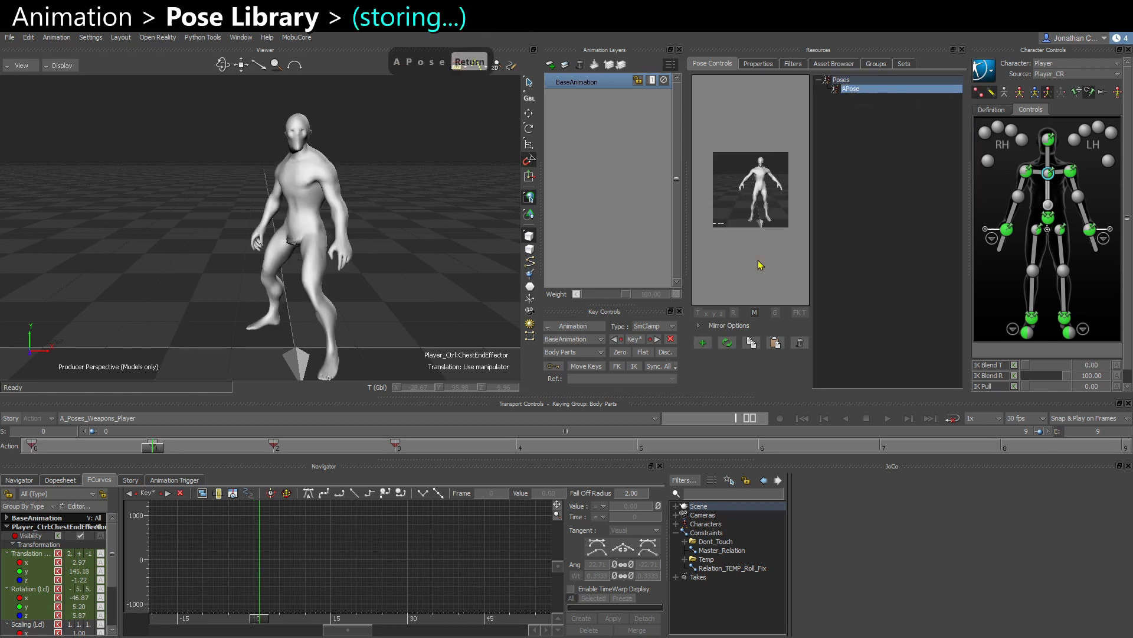
left_click(703, 342)
right_click(856, 97)
left_click(896, 162)
type("Idle_01")
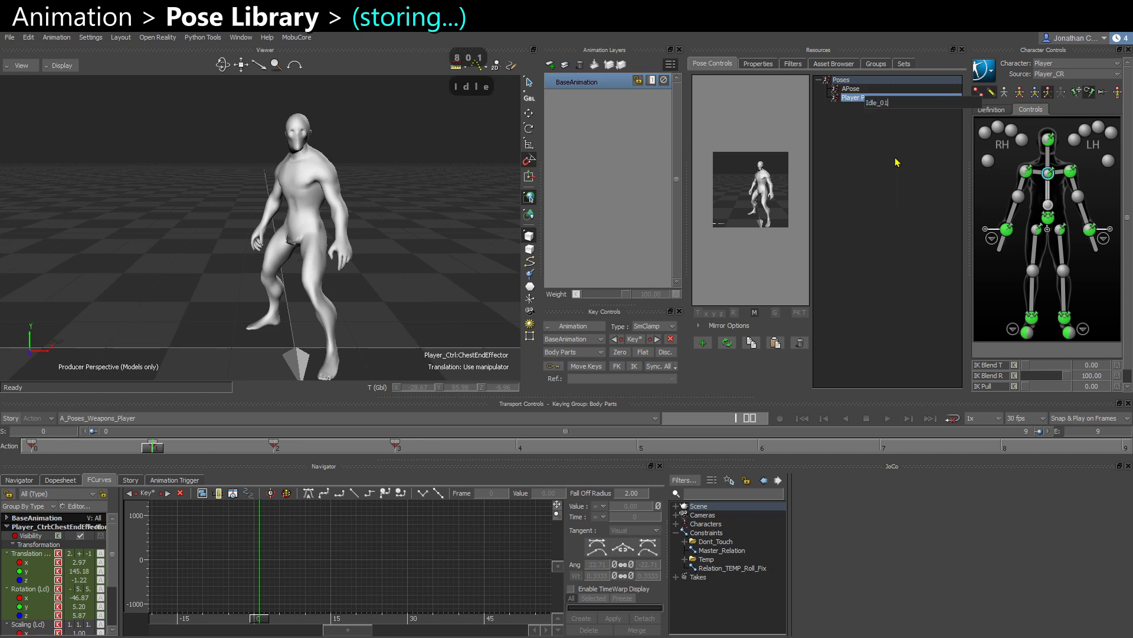
key("Return")
Store the character's pose at frame 2 as Idle_02, copying the name's prefix for reuse.
left_click(276, 445)
left_click(703, 343)
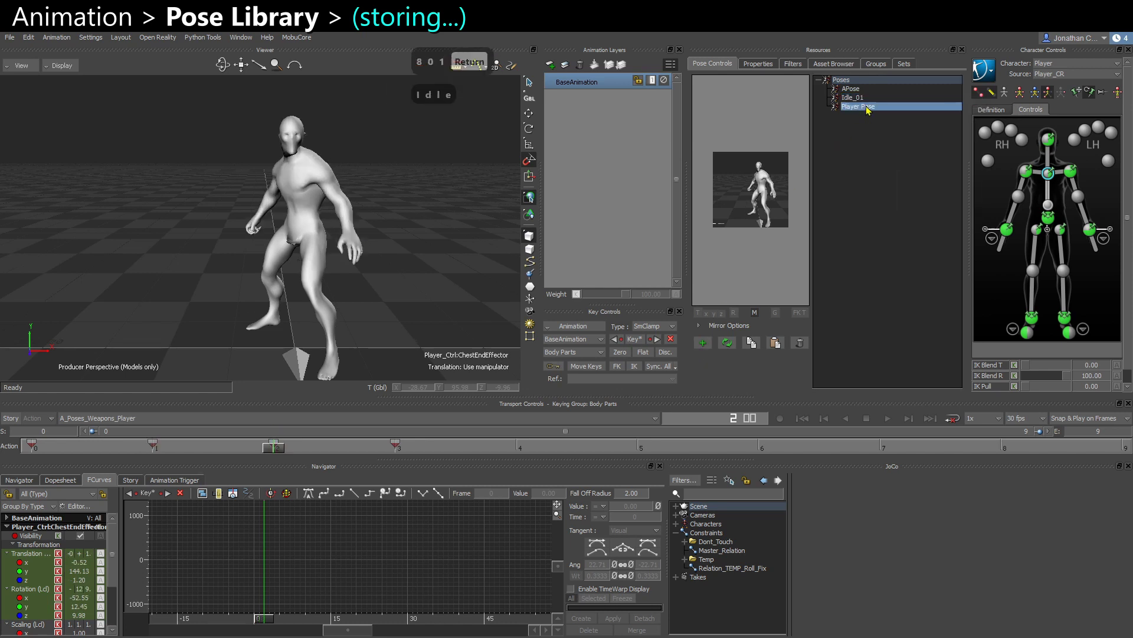
right_click(856, 107)
left_click(889, 169)
type("Idle_0")
key("ctrl+shift+Left")
key("ctrl+c")
key("ctrl+Right")
type("2")
key("Return")
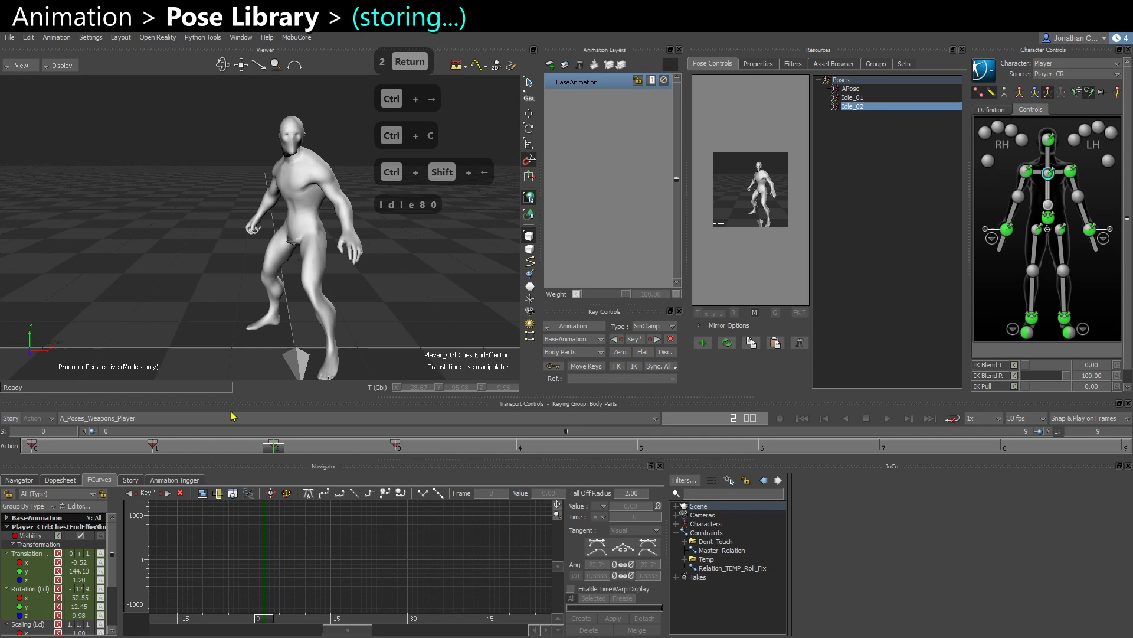
Store the character's pose at frame 3 in the pose library as Idle_03.
left_click(394, 445)
left_click(705, 342)
right_click(876, 121)
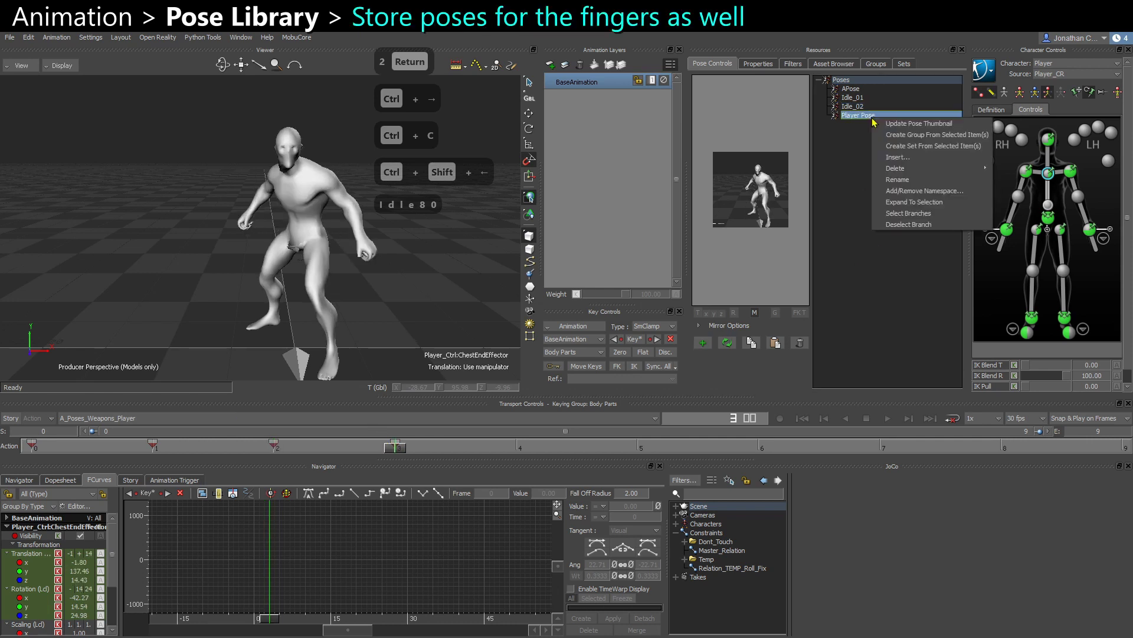
left_click(917, 184)
key("ctrl+v")
type("3")
key("Return")
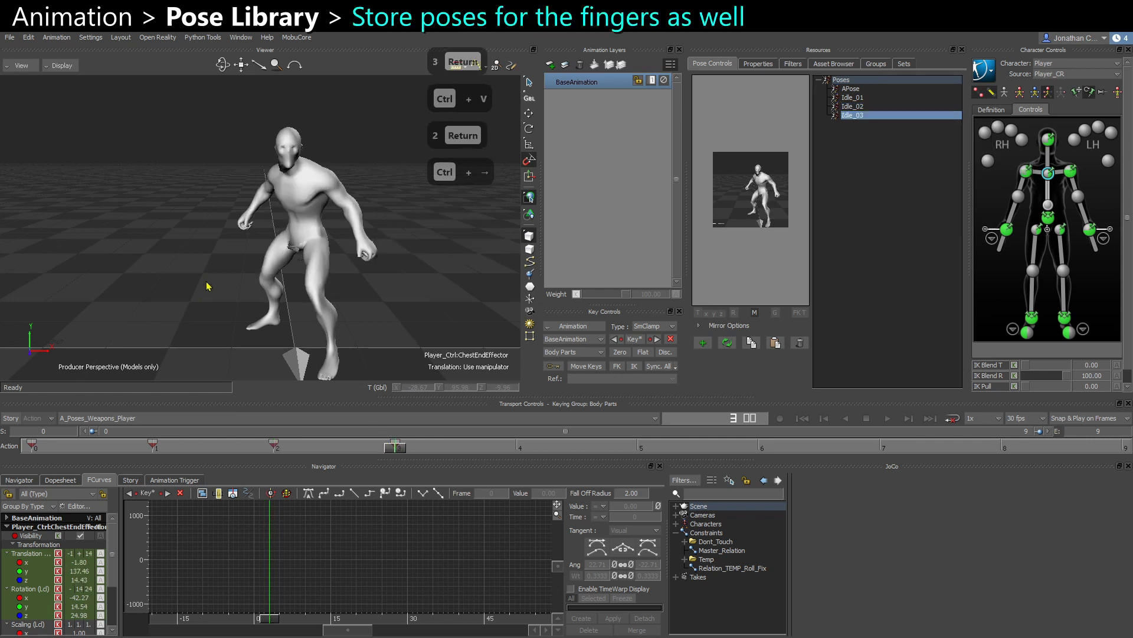
Store the finger pose at frame 4 with the character's right hand framed close up for the thumbnail.
left_click_drag(207, 287, 330, 293, "ctrl")
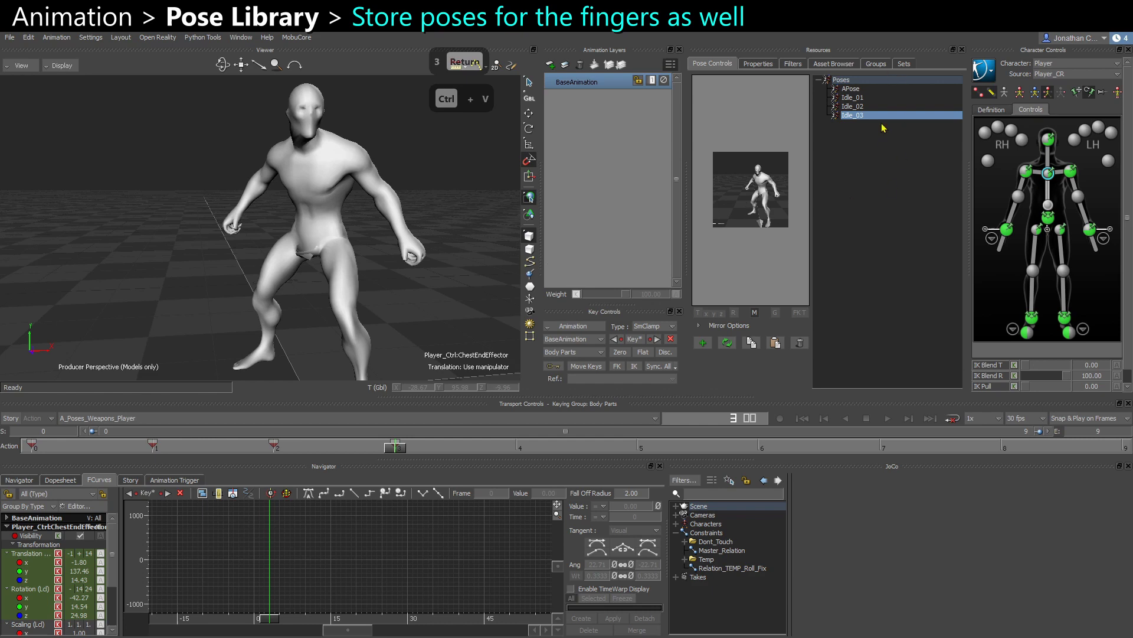
left_click(528, 450)
scroll(298, 348, "up", 3)
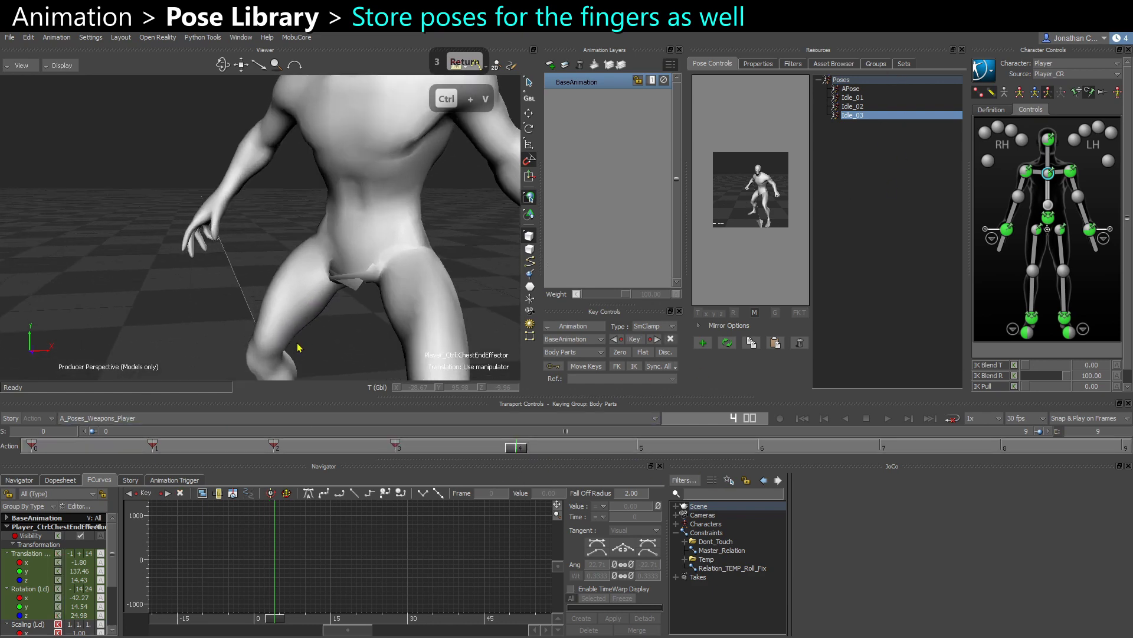
left_click_drag(218, 239, 258, 277, "ctrl")
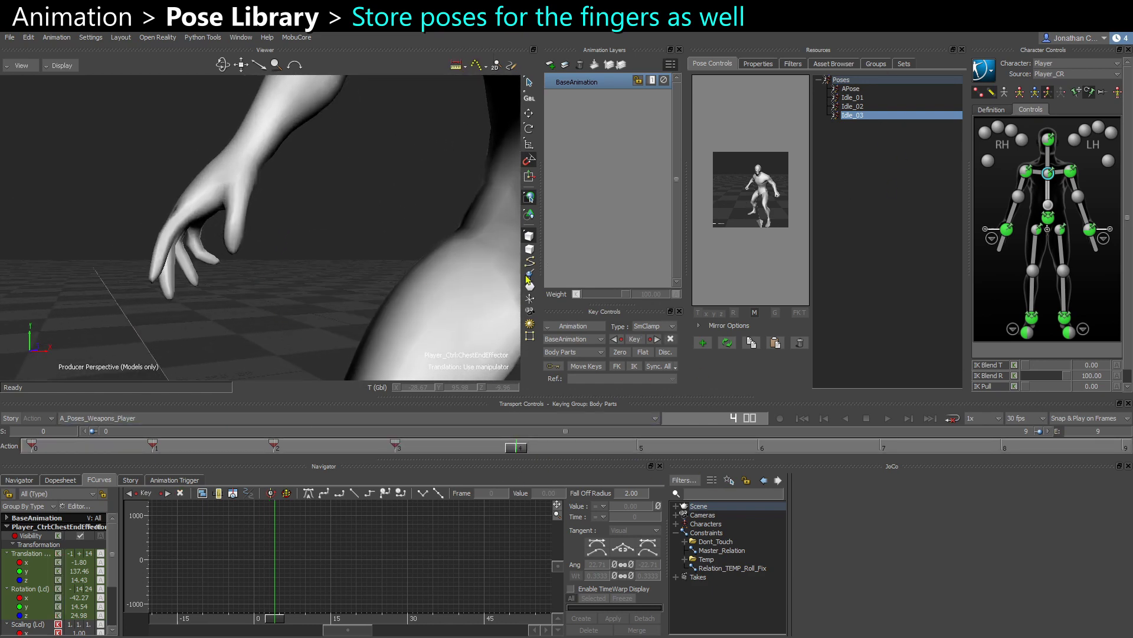
left_click(703, 344)
Rename the new hand pose Fingers_01, copying the prefix Fingers_0 for reuse.
right_click(873, 127)
left_click(906, 185)
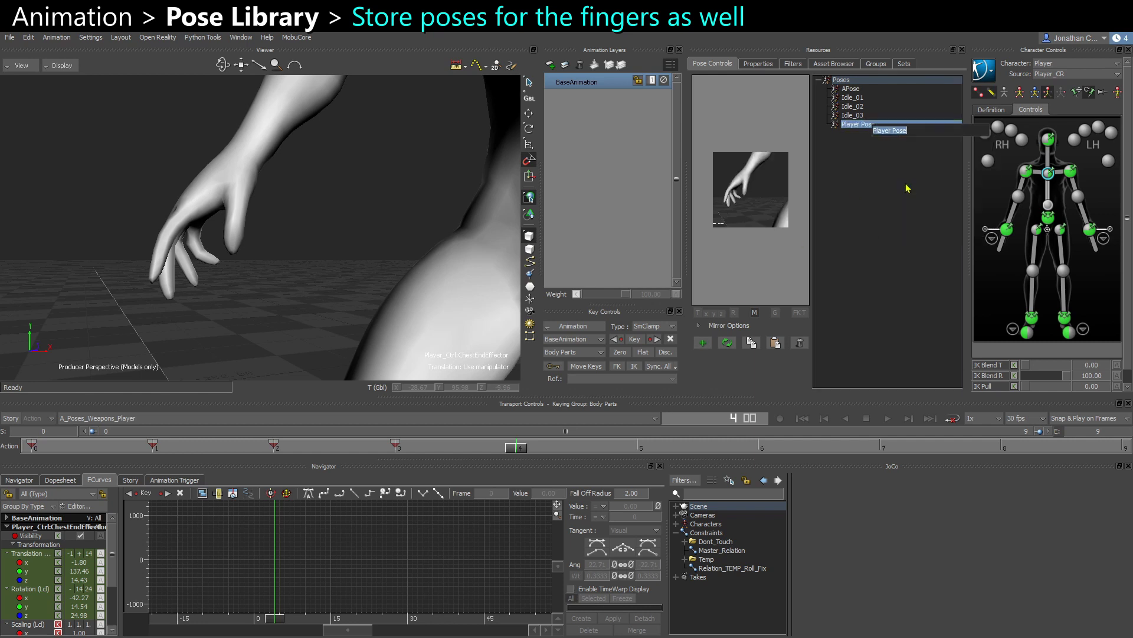
type("Din")
key("BackSpace")
key("BackSpace")
key("BackSpace")
type("Finger_0")
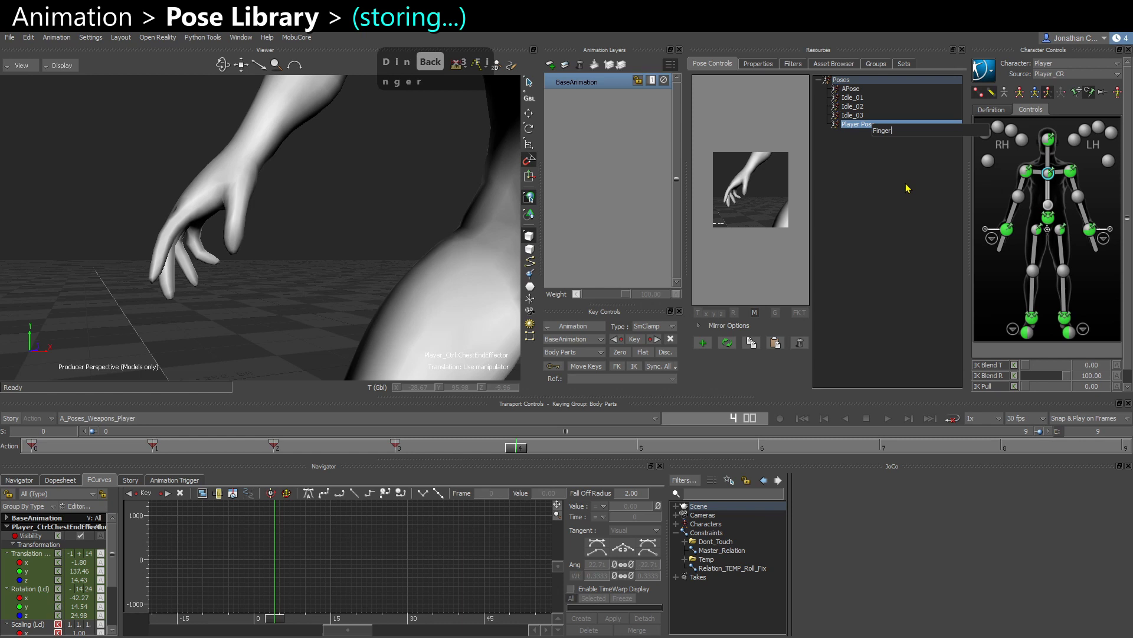
key("ctrl+shift+Left")
key("ctrl+c")
key("ctrl+Right")
key("Left")
key("Left")
key("Left")
key("Right")
type("s")
key("Right")
key("ctrl+Right")
key("ctrl+shift+Left")
key("ctrl+c")
key("ctrl+Right")
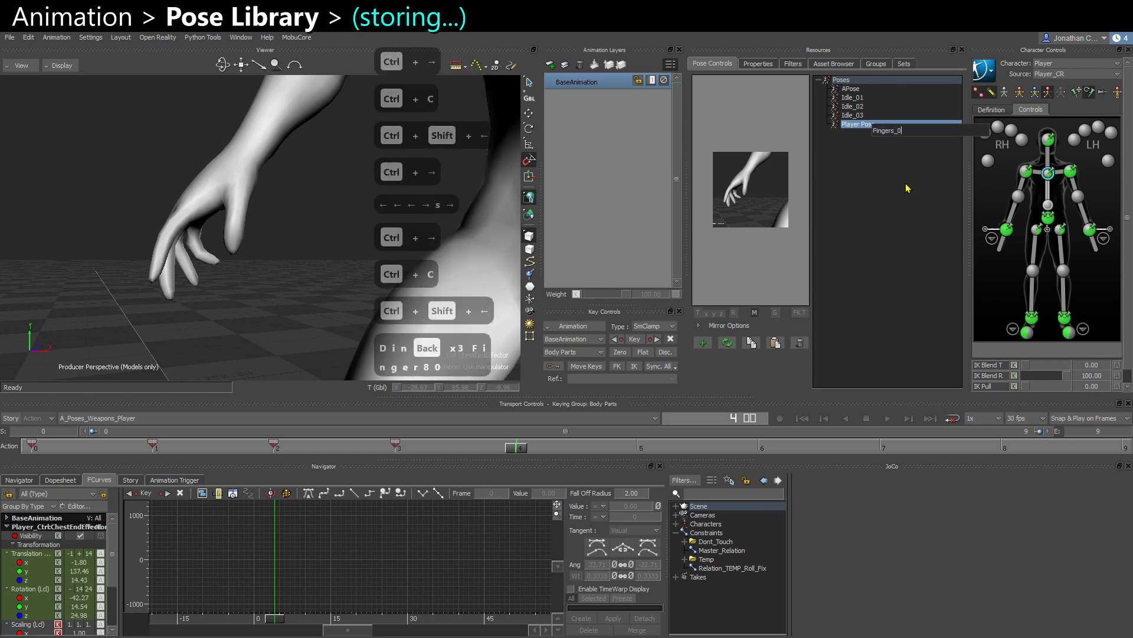
type("1")
key("Return")
Store the finger pose at frame 5 in the pose library as Fingers_02.
left_click(619, 445)
left_click(703, 342)
right_click(874, 133)
left_click(906, 191)
key("ctrl+v")
type("2")
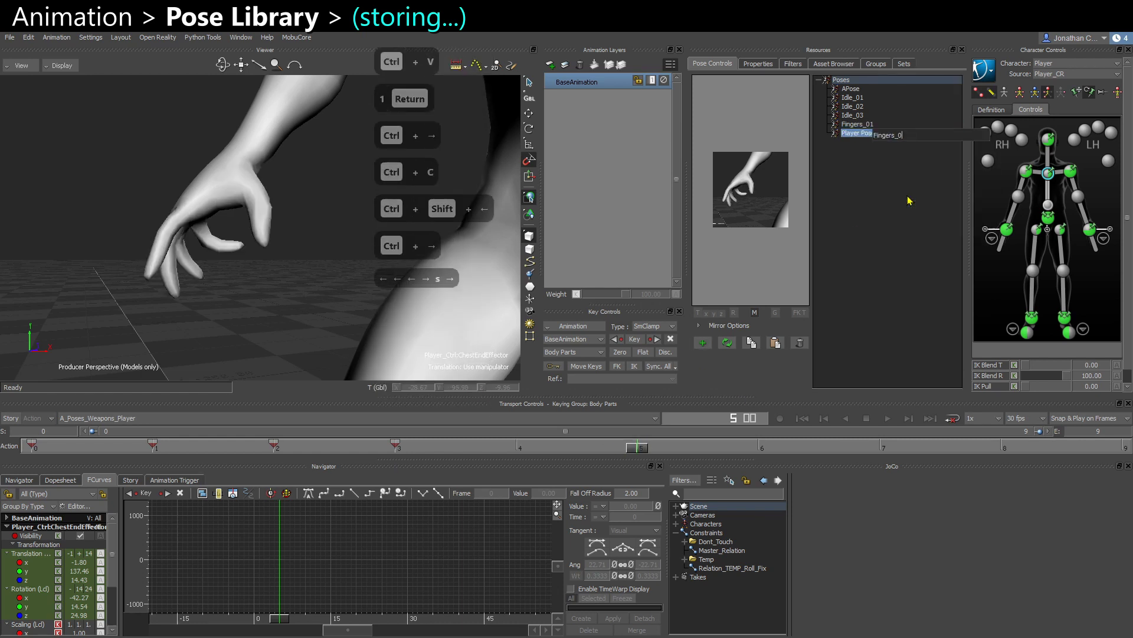
key("Return")
Switch the keying mode to Full Body and store the closed-hand pose at frame 6 as Fingers_03.
left_click(1019, 92)
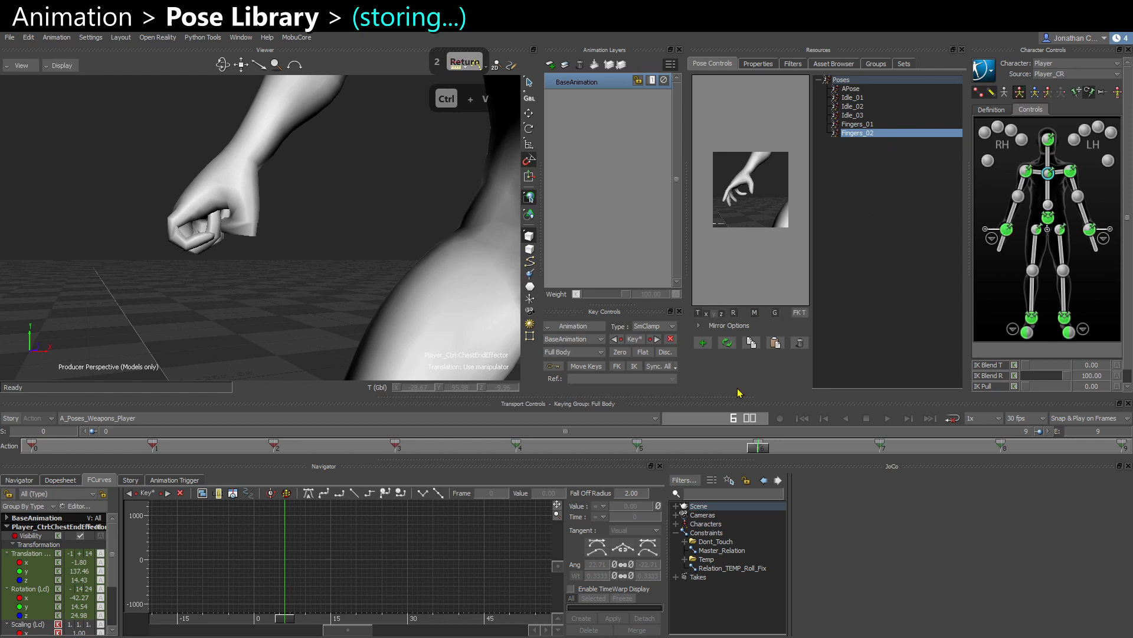
left_click(702, 342)
right_click(888, 142)
left_click(910, 203)
key("ctrl+v")
type("3")
key("Return")
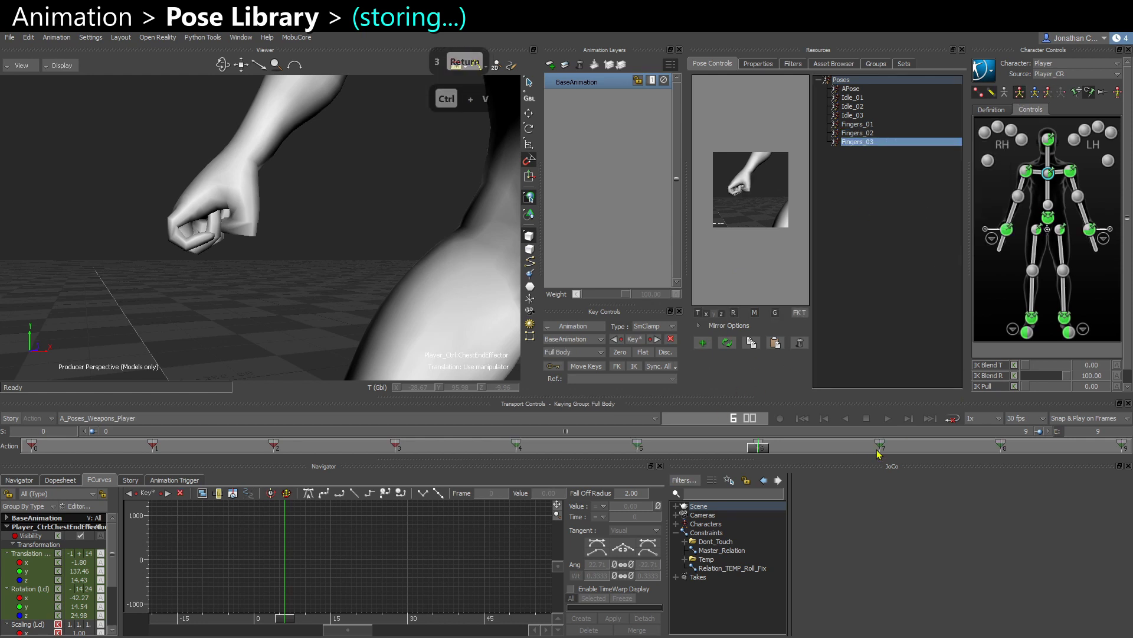
Store the finger pose at frame 7 in the pose library as Fingers_04.
left_click(702, 342)
right_click(867, 151)
left_click(903, 215)
key("ctrl+v")
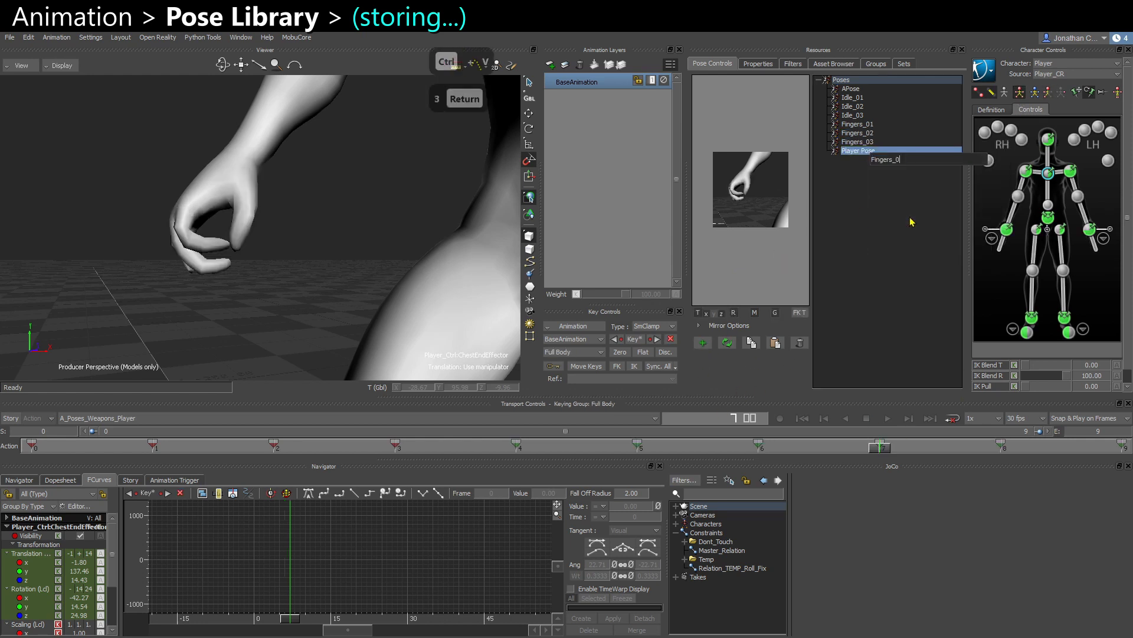
type("4")
key("Return")
Store the finger pose at frame 8 in the pose library as Fingers_05.
left_click(702, 342)
right_click(867, 159)
left_click(901, 219)
key("ctrl+v")
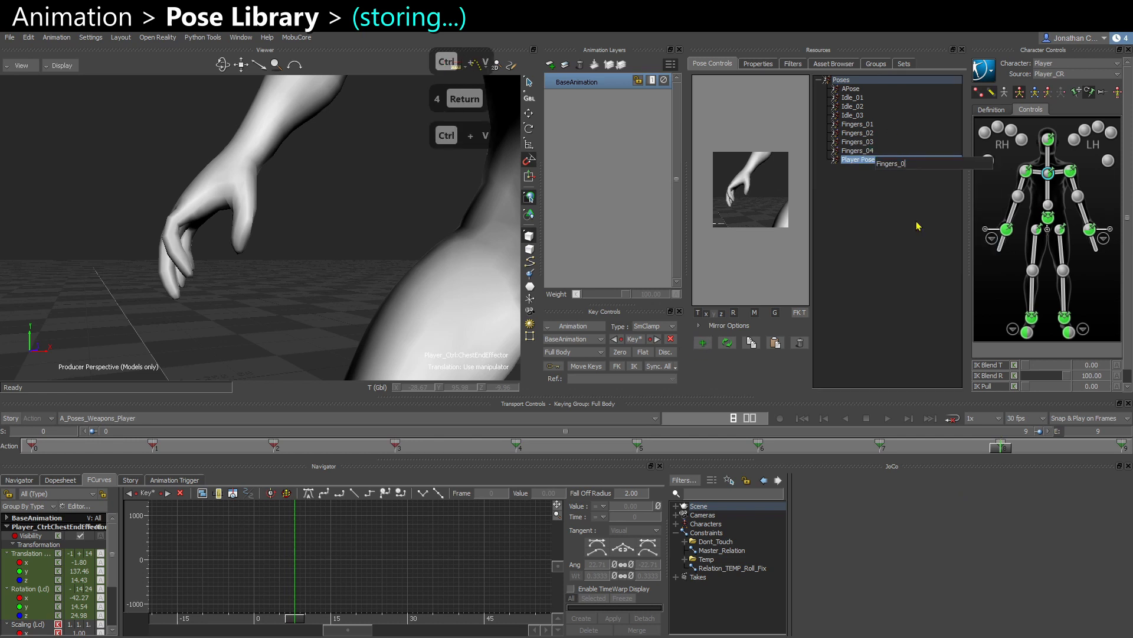
type("5")
key("Return")
Store the finger pose at frame 9 in the pose library as Fingers_06.
left_click(702, 343)
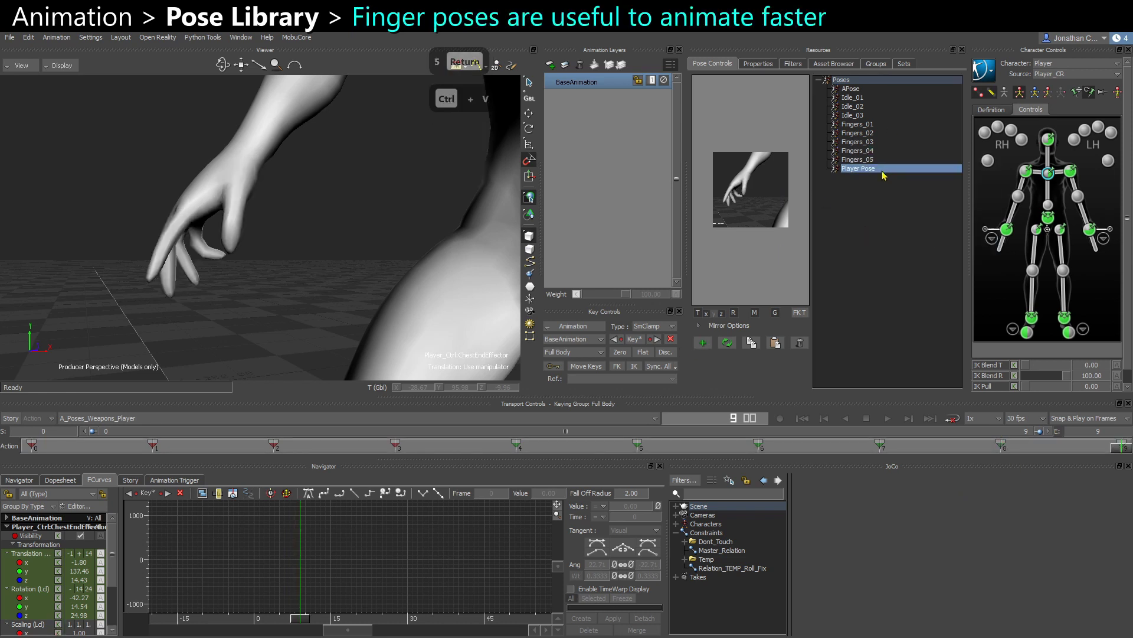
right_click(890, 170)
left_click(903, 229)
key("ctrl+v")
type("6")
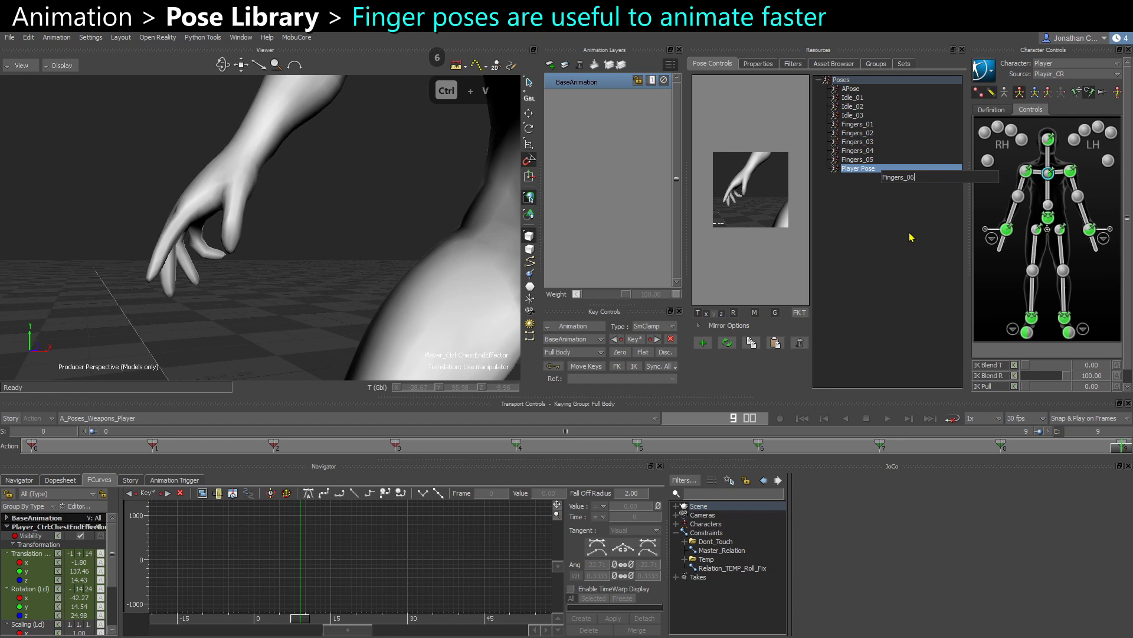
key("Return")
left_click_drag(275, 302, 207, 263, "alt")
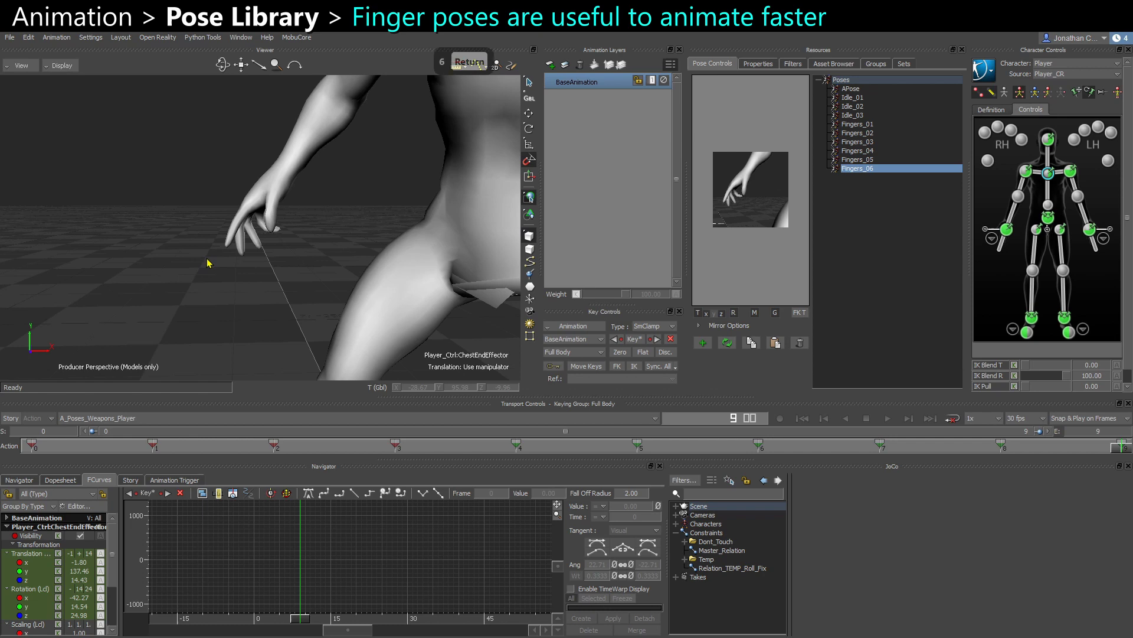
left_click_drag(207, 263, 98, 265)
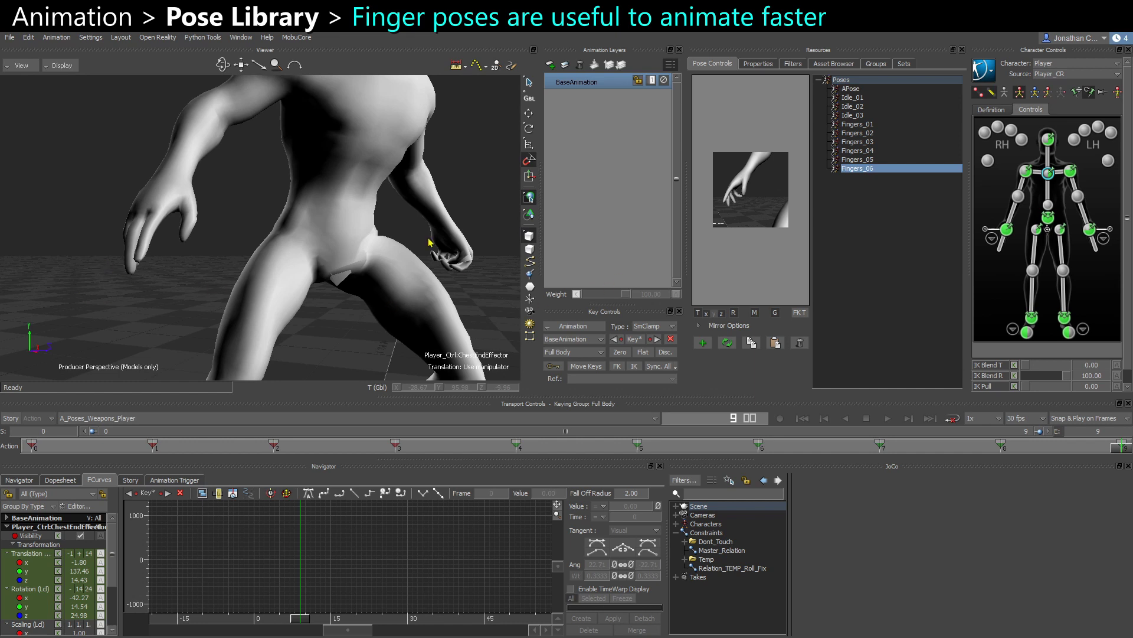
left_click_drag(331, 282, 242, 220)
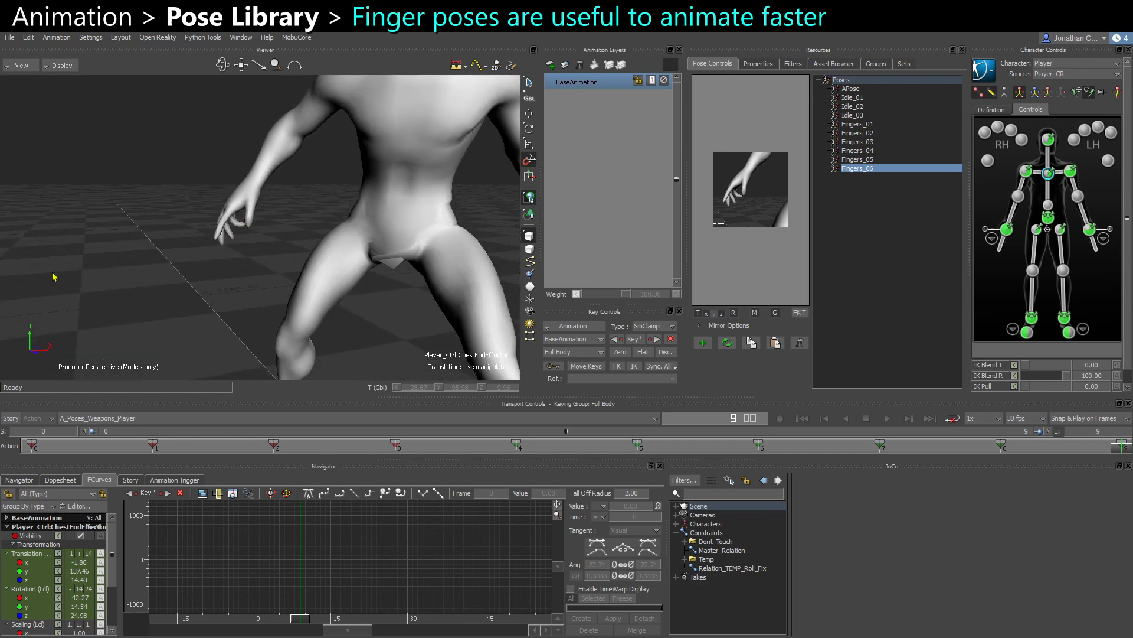
Select the left hand's ring finger effector and enable mirrored pose application.
left_click_drag(312, 232, 261, 182)
left_click_drag(213, 264, 154, 291)
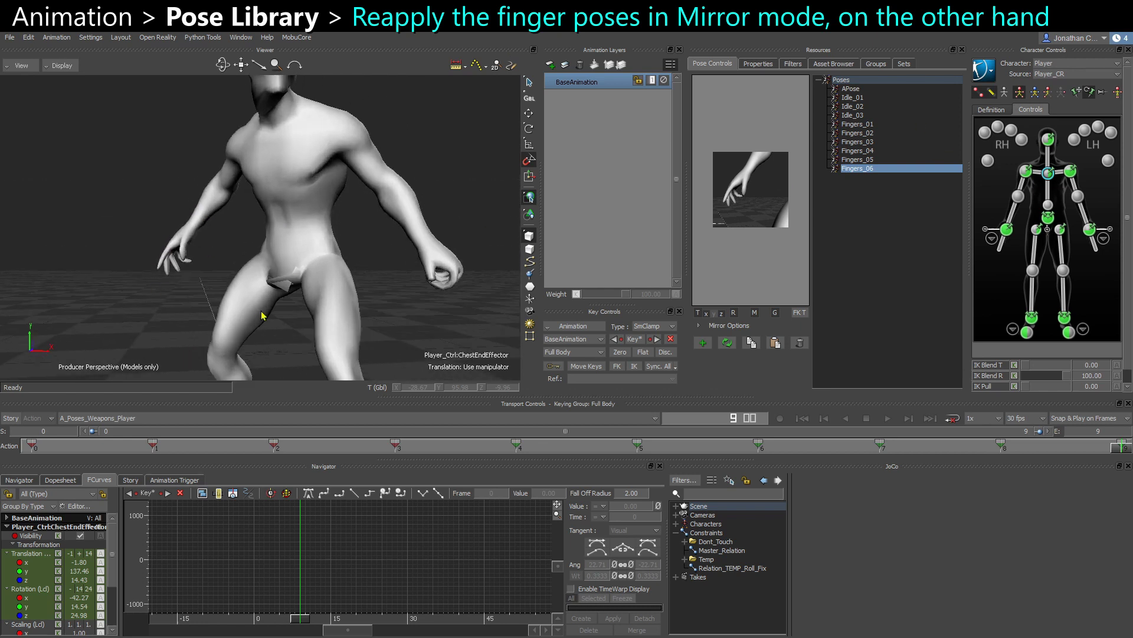
left_click(1085, 129)
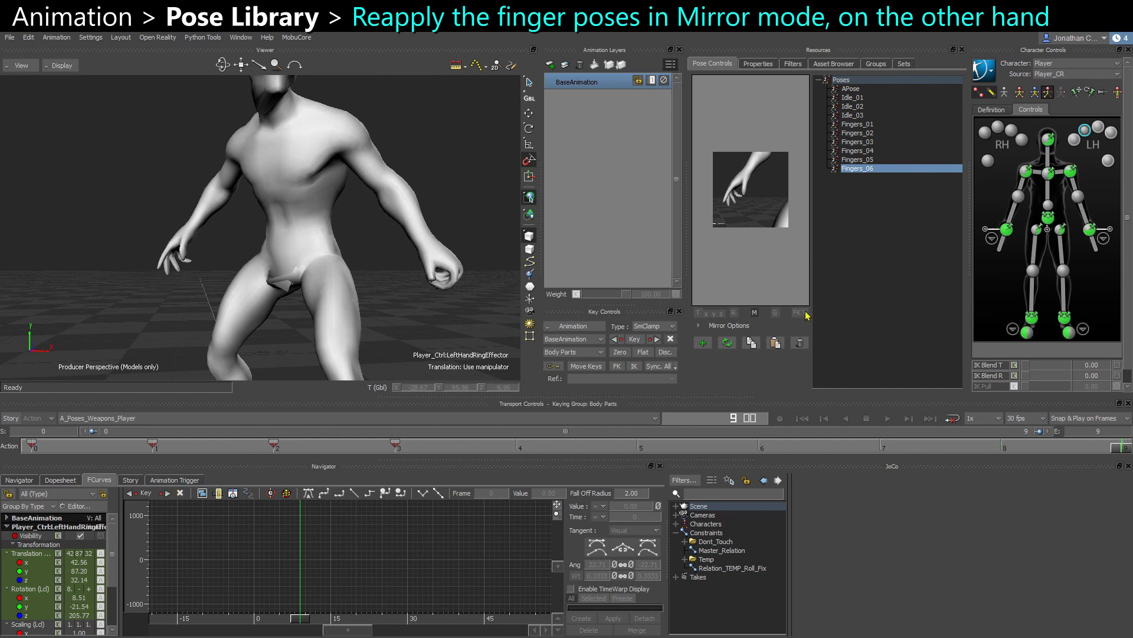
left_click(754, 312)
Preview the stored finger poses from Fingers_03 to Fingers_06.
left_click(870, 159)
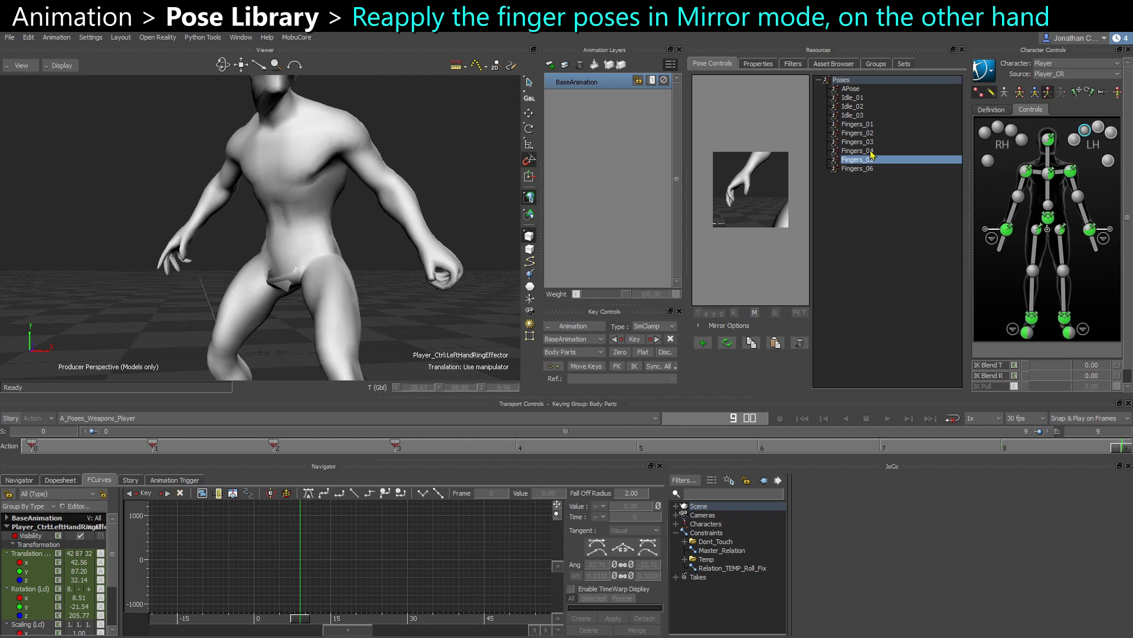
left_click(870, 151)
left_click(869, 142)
left_click(868, 151)
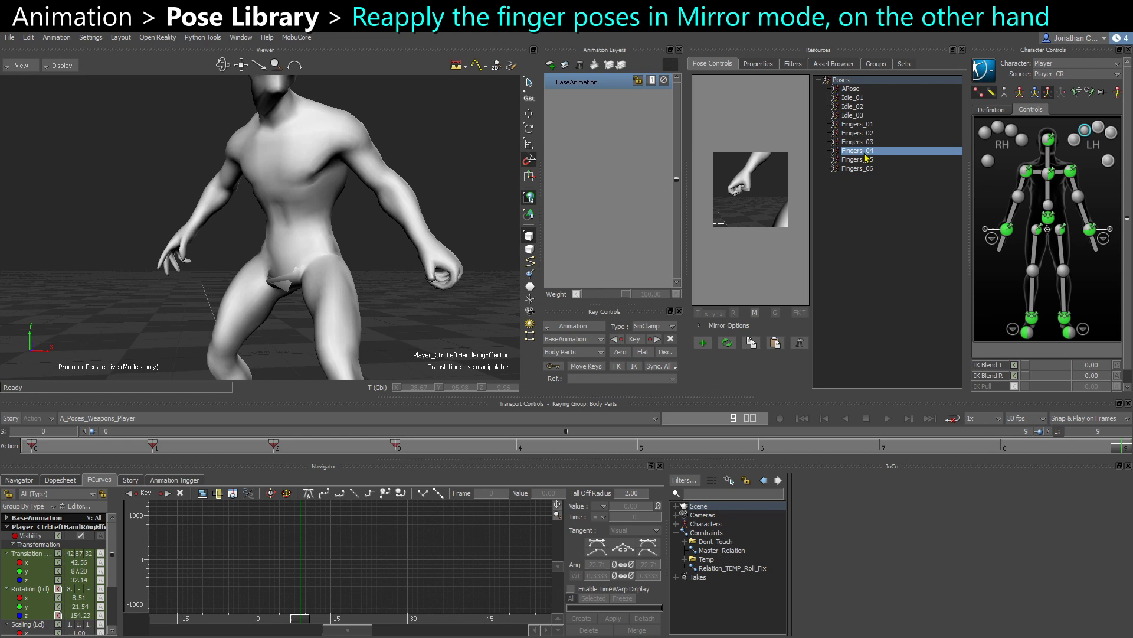
left_click(868, 160)
left_click(868, 169)
left_click(864, 142)
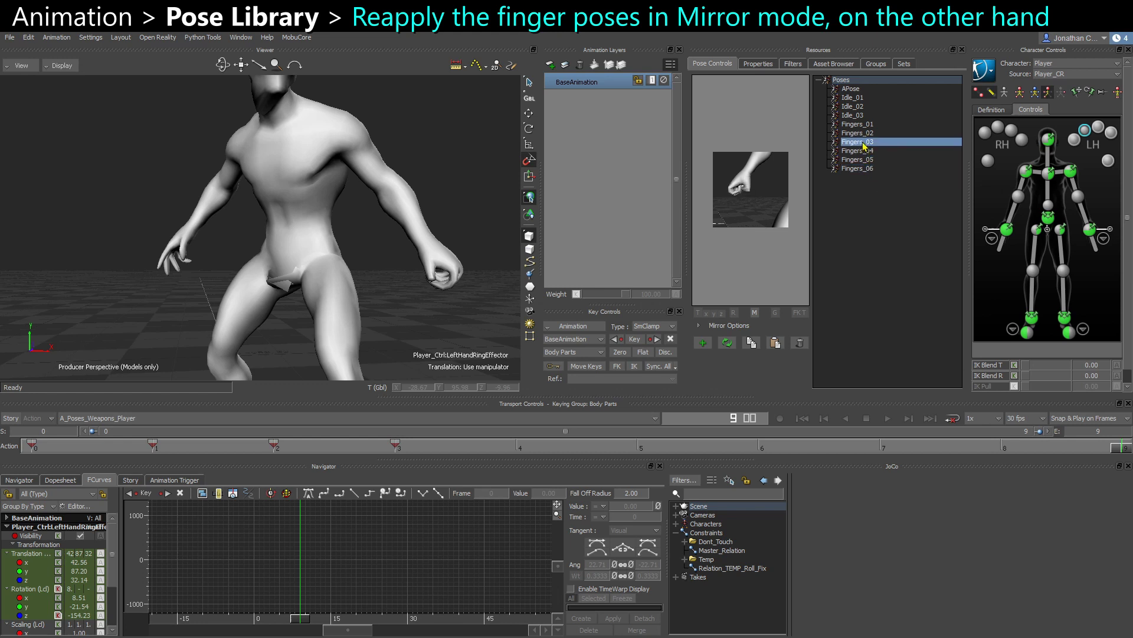
Examine the left hand's finger pose at frame 5 from several angles.
left_click_drag(510, 447, 612, 455)
key("w")
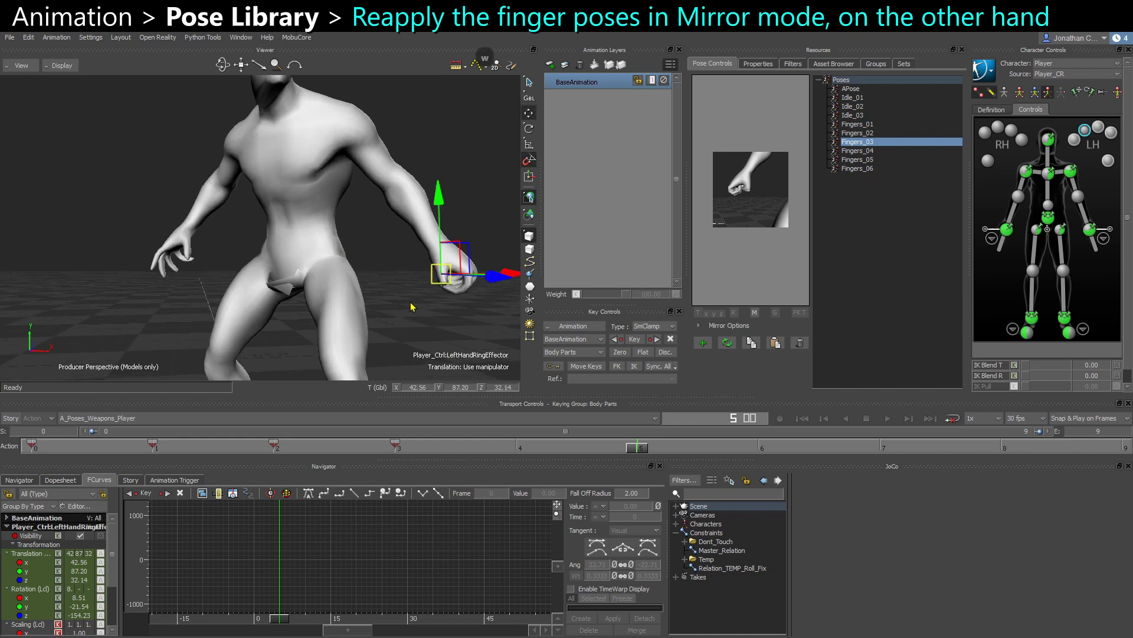
middle_click_drag(413, 307, 360, 299, "alt")
right_click_drag(360, 299, 441, 237, "alt")
right_click_drag(340, 256, 369, 246, "alt")
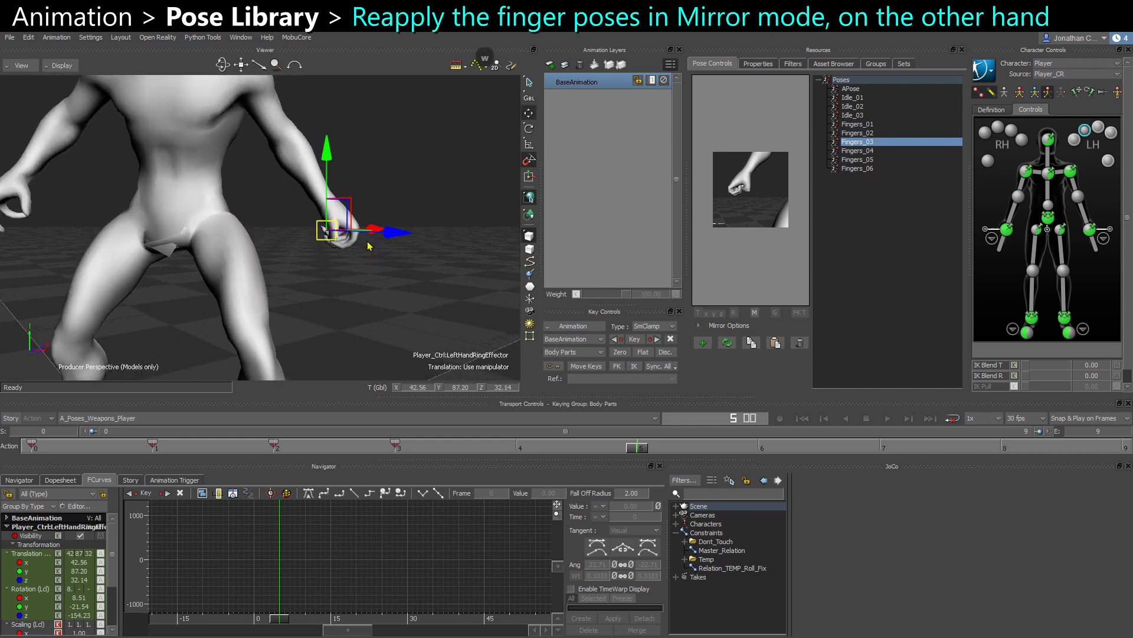
left_click_drag(369, 245, 296, 260, "alt")
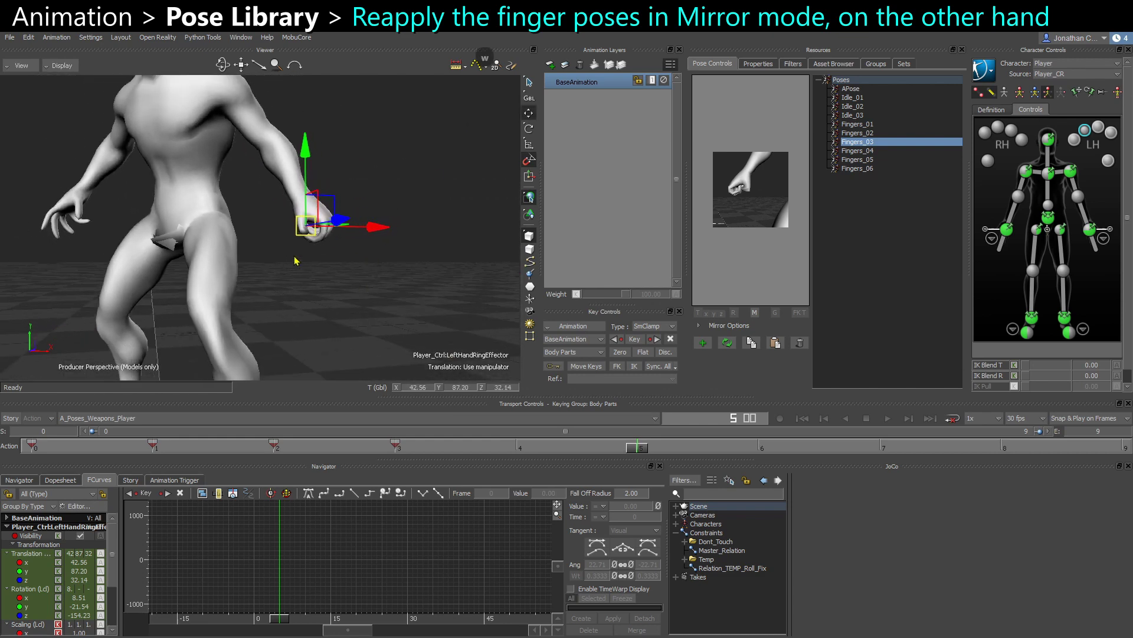
middle_click_drag(286, 289, 324, 314, "alt")
left_click_drag(324, 314, 350, 322, "alt")
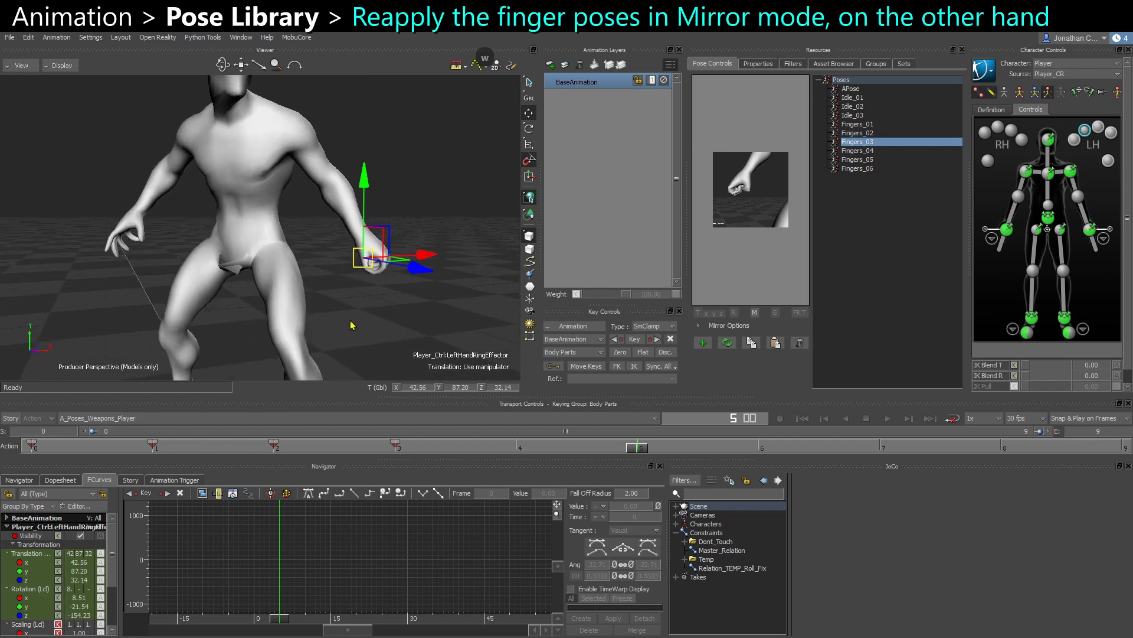
At frame 4, apply the Fingers_01 pose mirrored to the left hand and key it.
left_click(516, 447)
middle_click_drag(277, 301, 366, 309, "alt")
right_click_drag(367, 308, 360, 313, "alt")
middle_click_drag(380, 302, 313, 298, "alt")
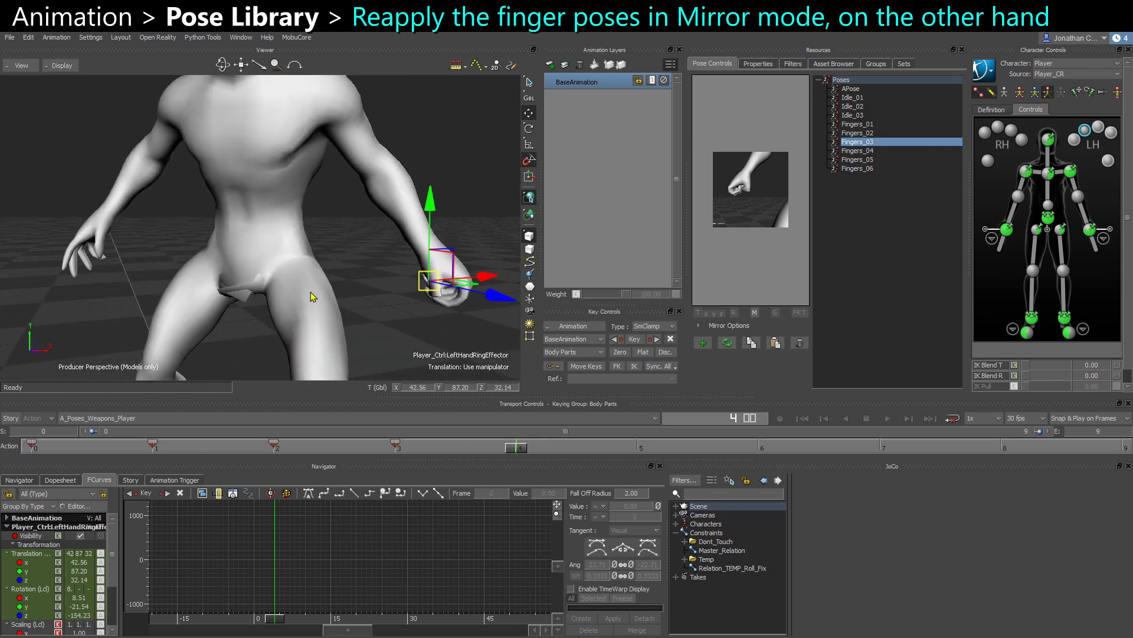
right_click_drag(313, 299, 293, 257, "alt")
left_click(755, 312)
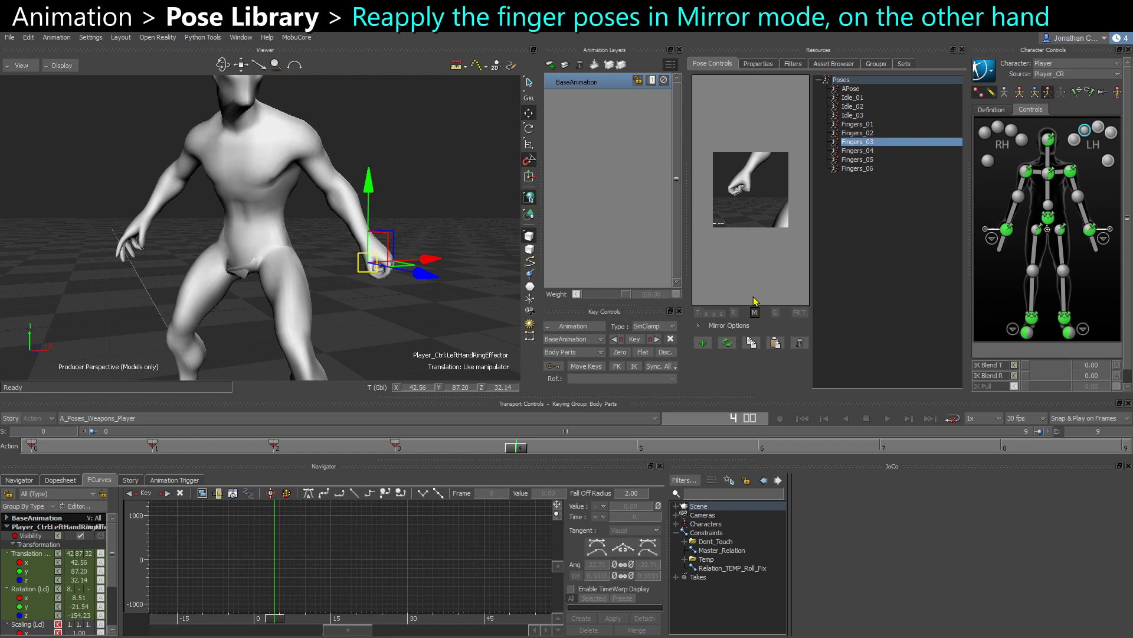
left_click(870, 124)
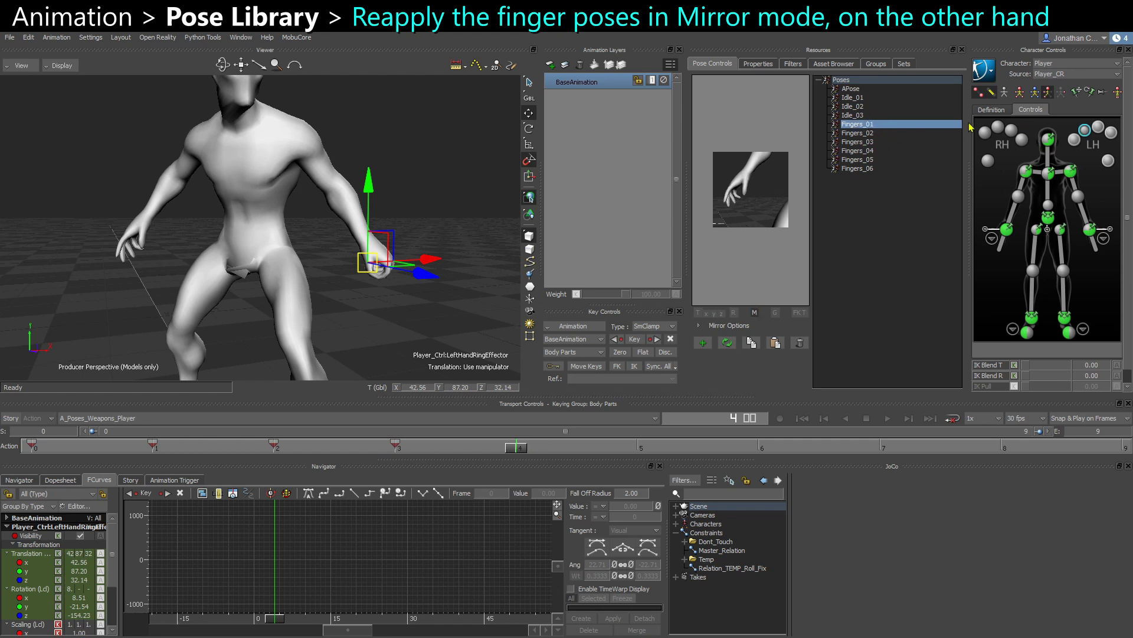
double_click(885, 128)
left_click_drag(335, 277, 334, 236, "ctrl+shift")
left_click(429, 142)
left_click_drag(429, 146, 468, 319, "ctrl+shift")
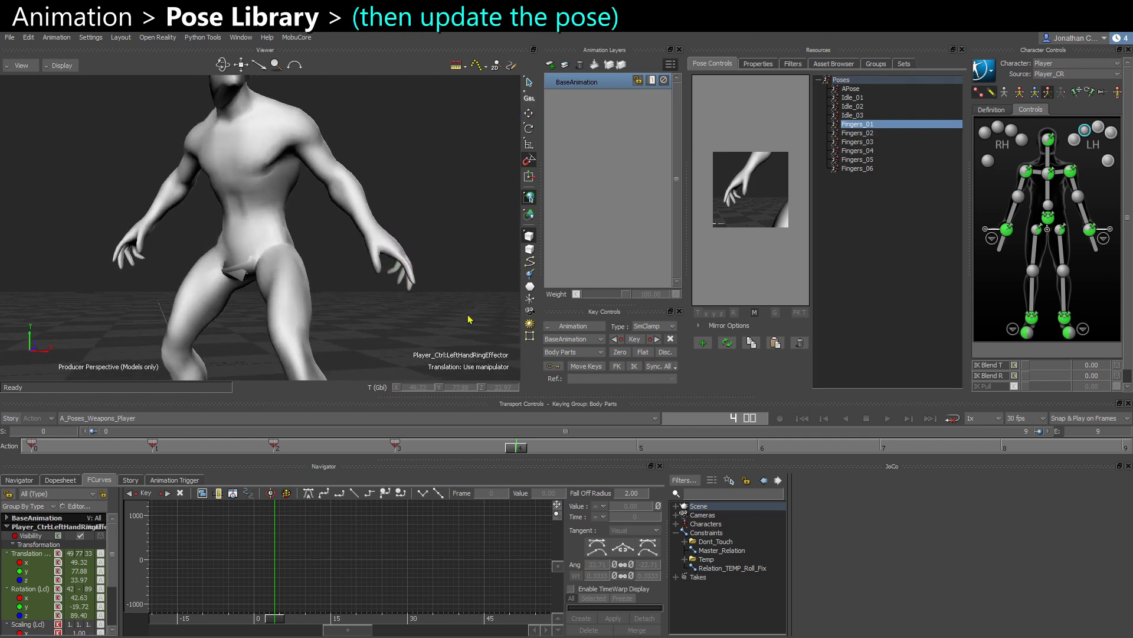
key("s")
Update the stored Fingers_01 pose with the frame 4 fingers, framing its thumbnail closely on the right hand.
left_click_drag(186, 301, 278, 251, "shift")
left_click_drag(278, 251, 262, 360, "ctrl")
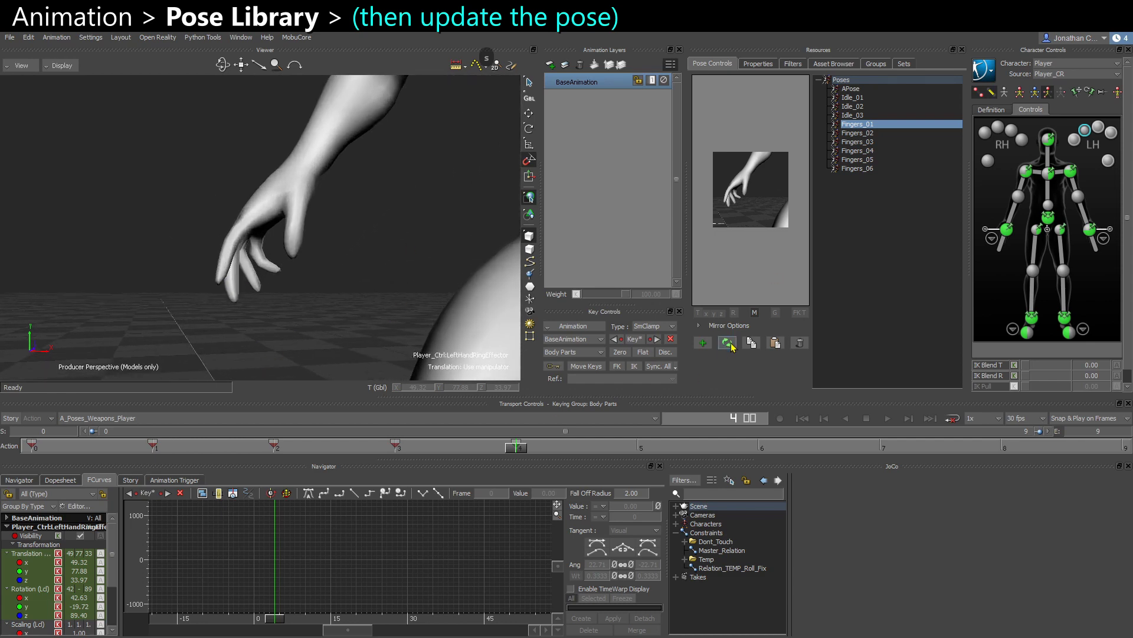
left_click_drag(348, 268, 349, 175, "ctrl")
left_click_drag(443, 239, 372, 264, "shift")
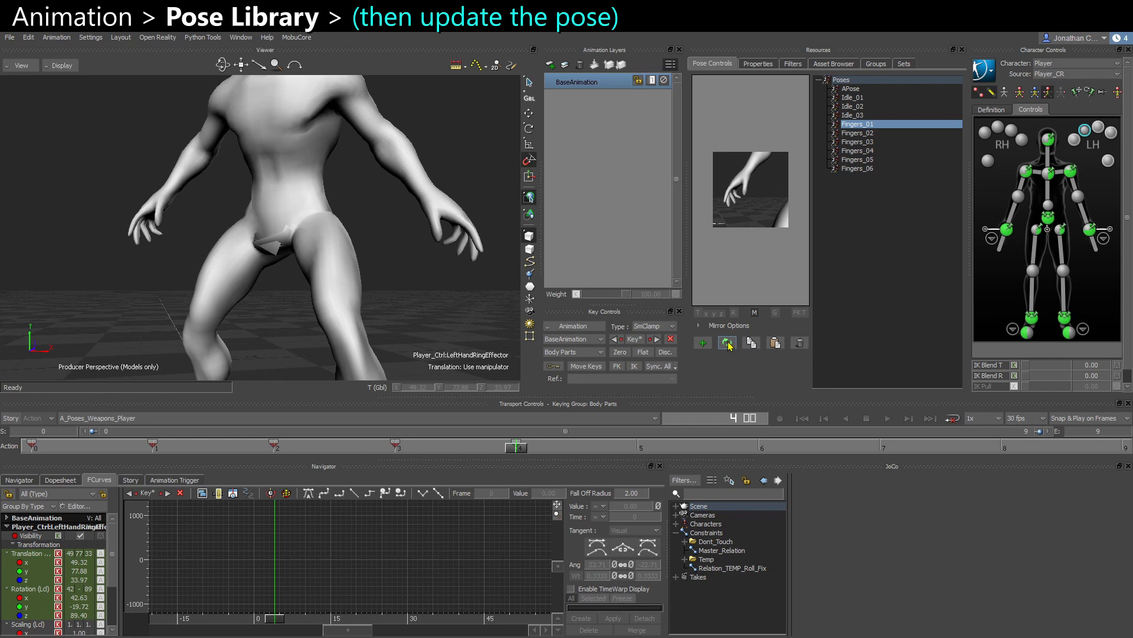
left_click(727, 343)
left_click_drag(255, 245, 361, 302, "ctrl")
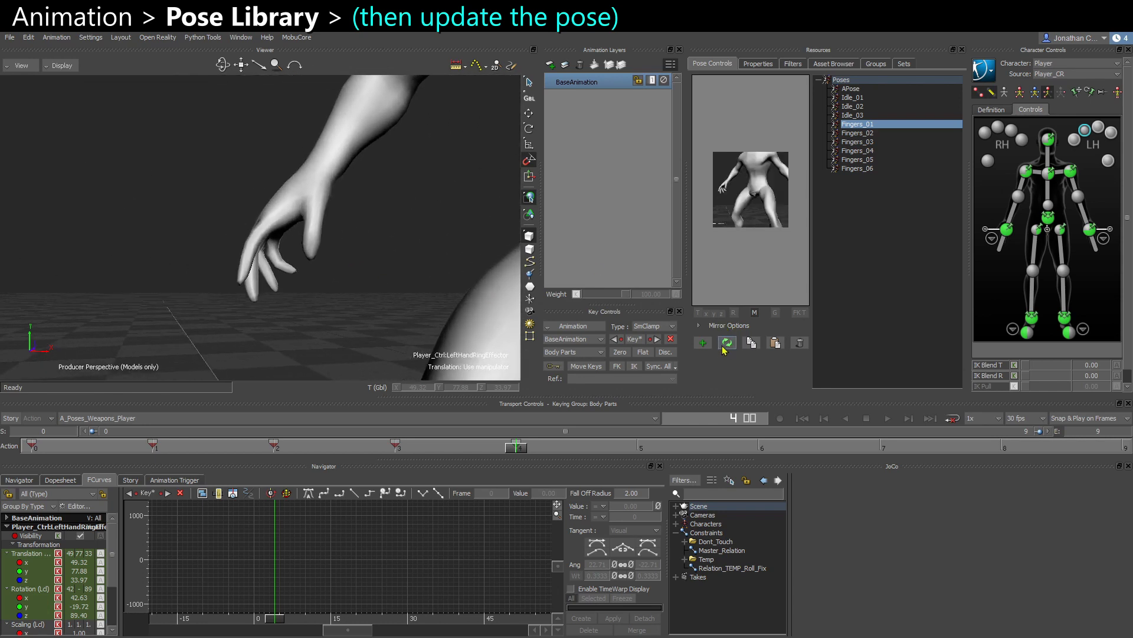
left_click(723, 345)
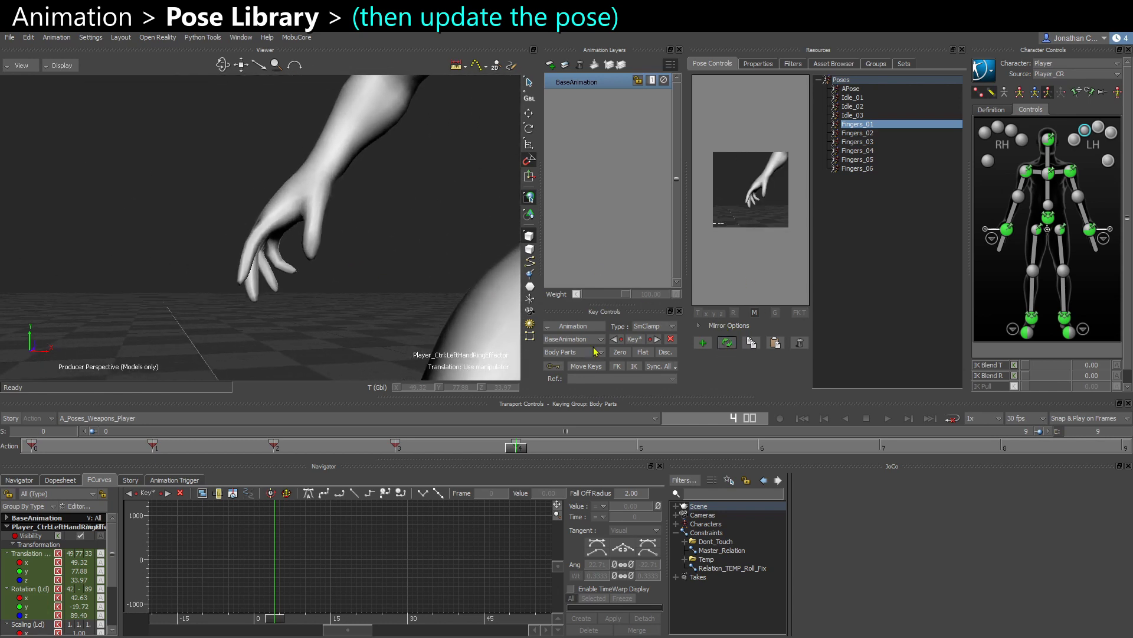
Apply the Fingers_01 pose to the right hand at frame 5 and compare it with frame 4.
left_click_drag(299, 243, 293, 131, "ctrl")
left_click_drag(405, 274, 387, 207, "ctrl")
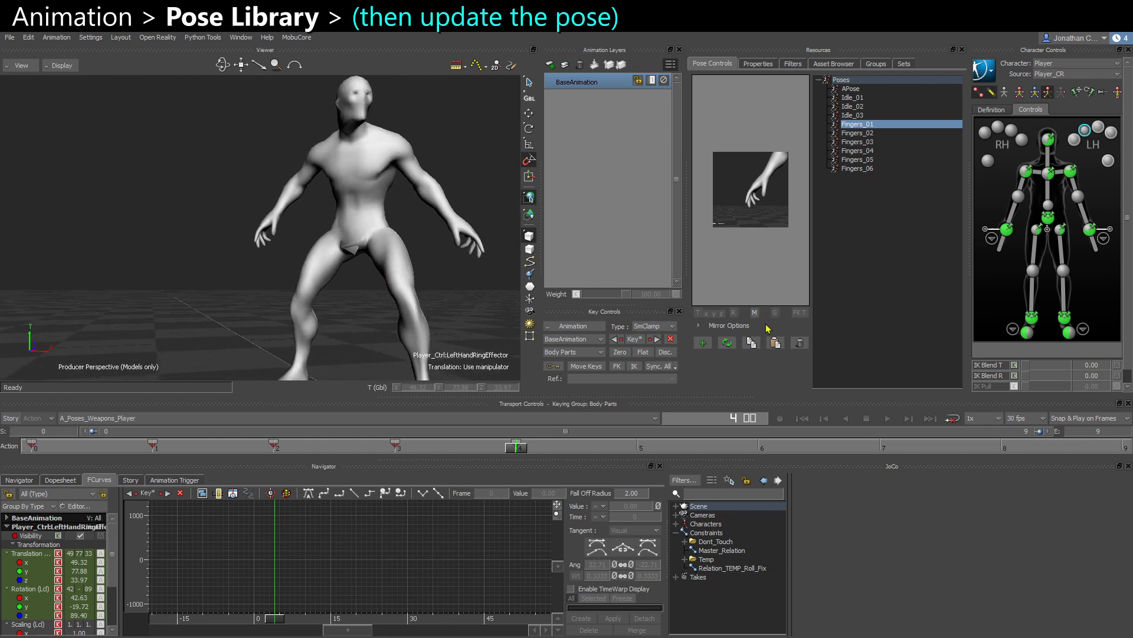
left_click(1012, 129)
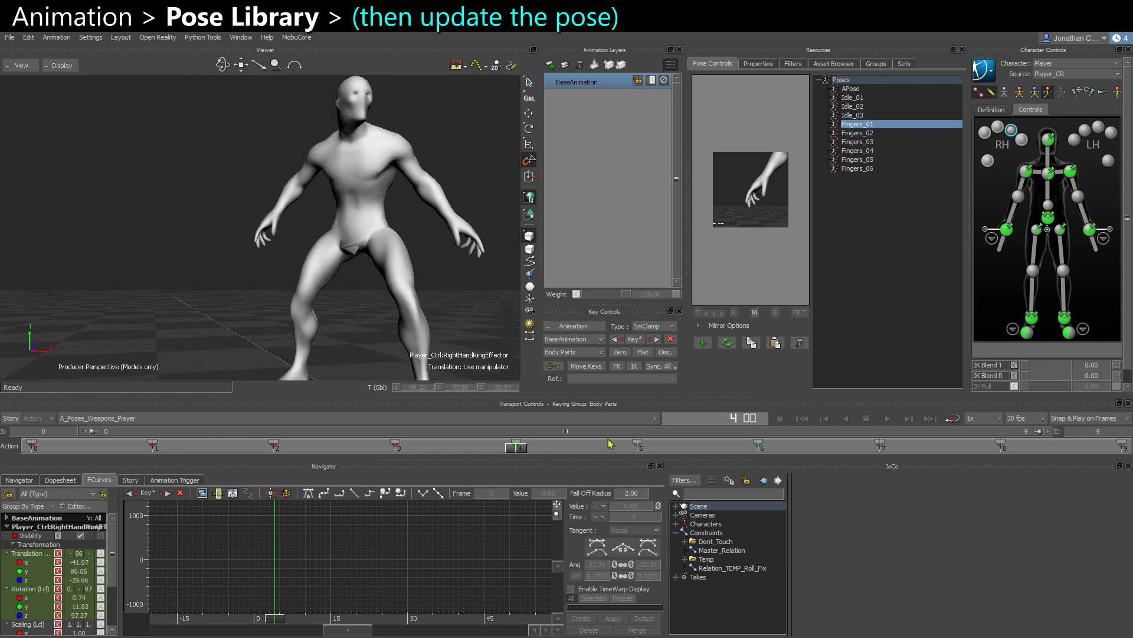
left_click(637, 446)
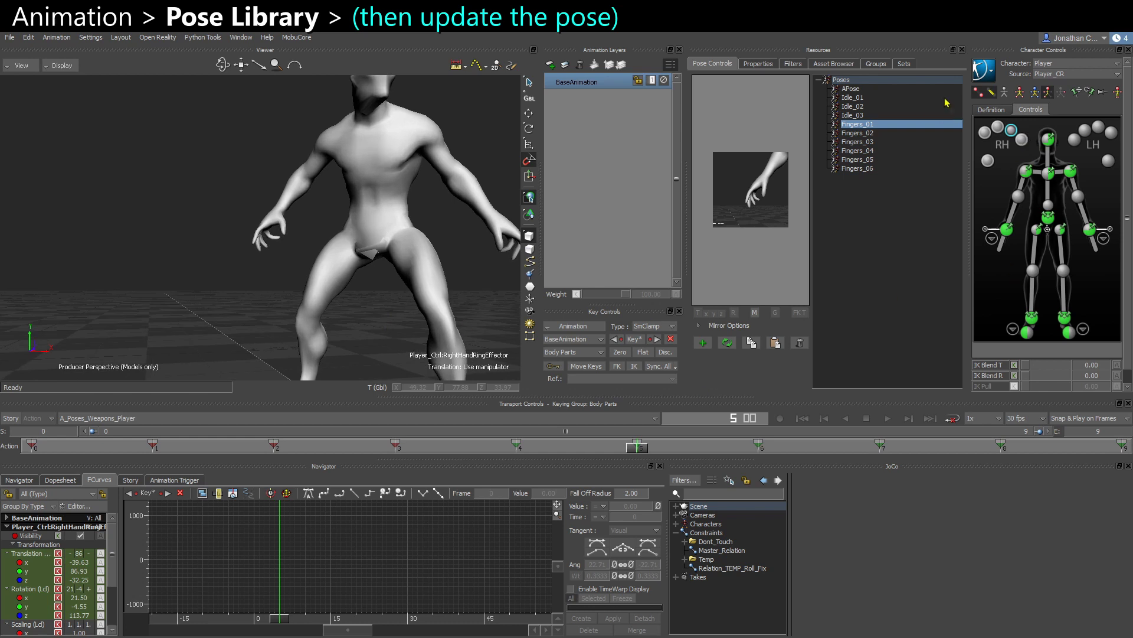
double_click(895, 124)
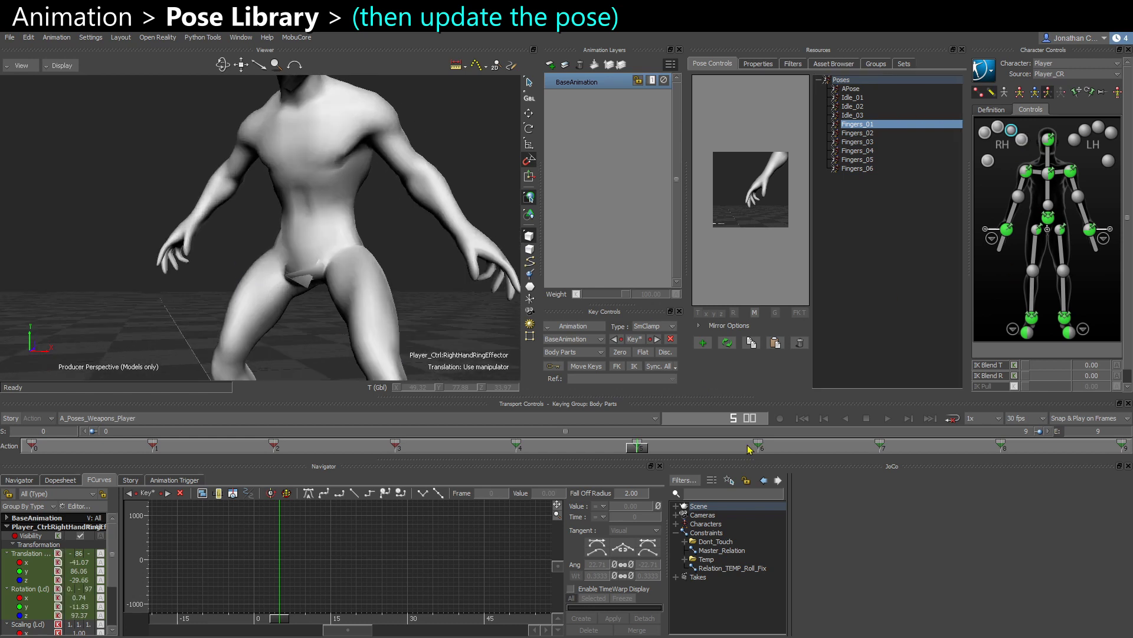
left_click(511, 446)
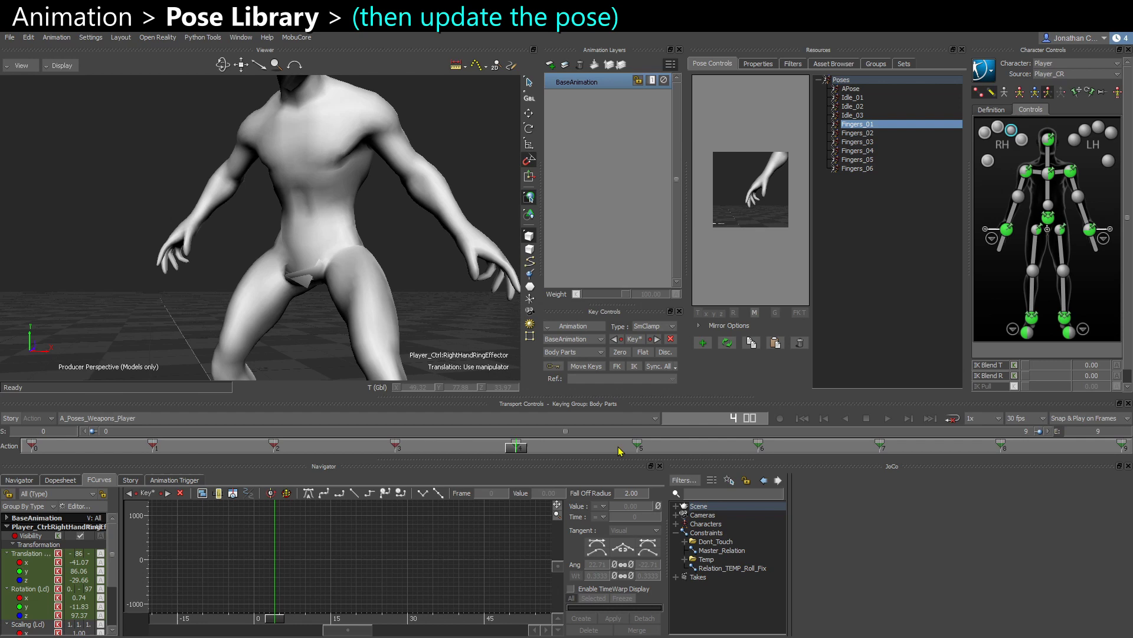
left_click(647, 450)
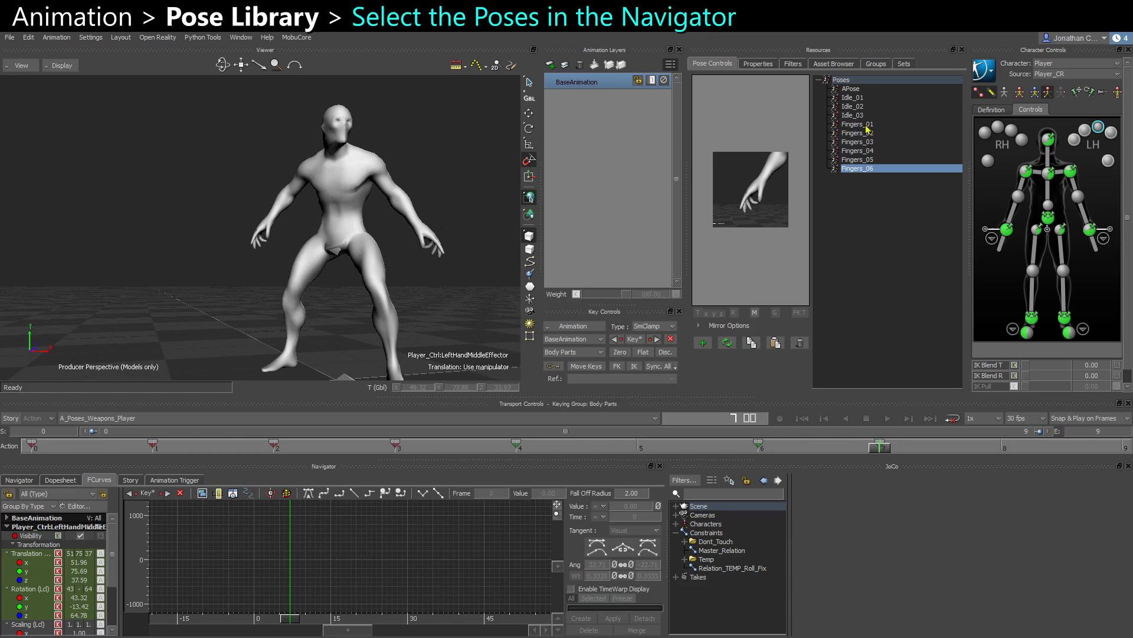
Preview the stored poses from Fingers_05 back to Fingers_01, plus Idle_02.
left_click(877, 160)
left_click(863, 150)
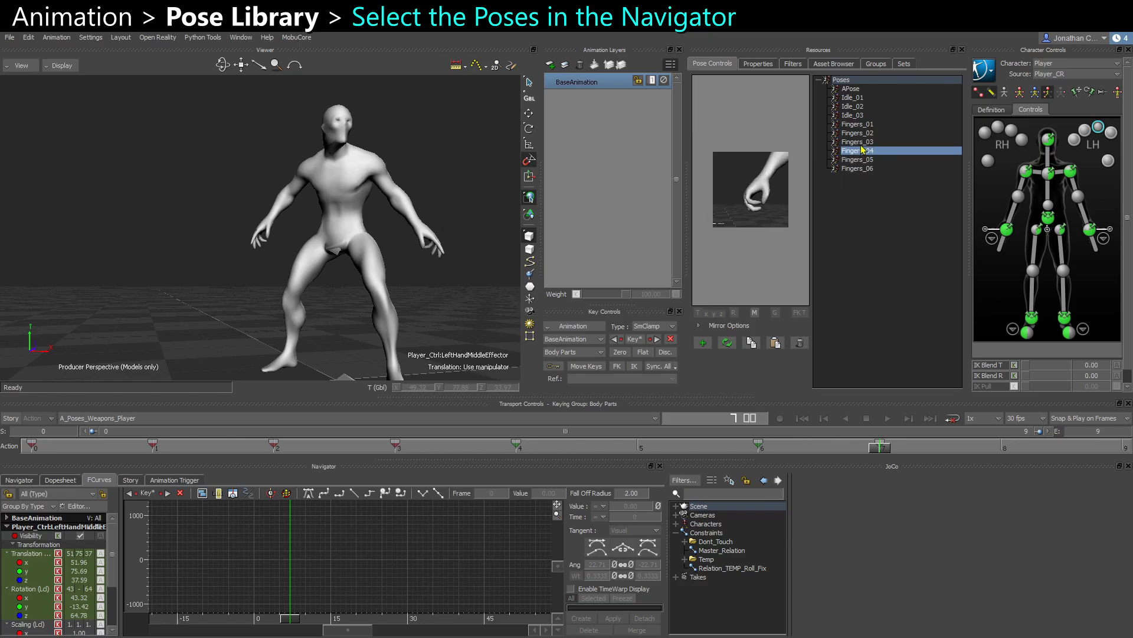
left_click(860, 142)
left_click(860, 133)
left_click(860, 124)
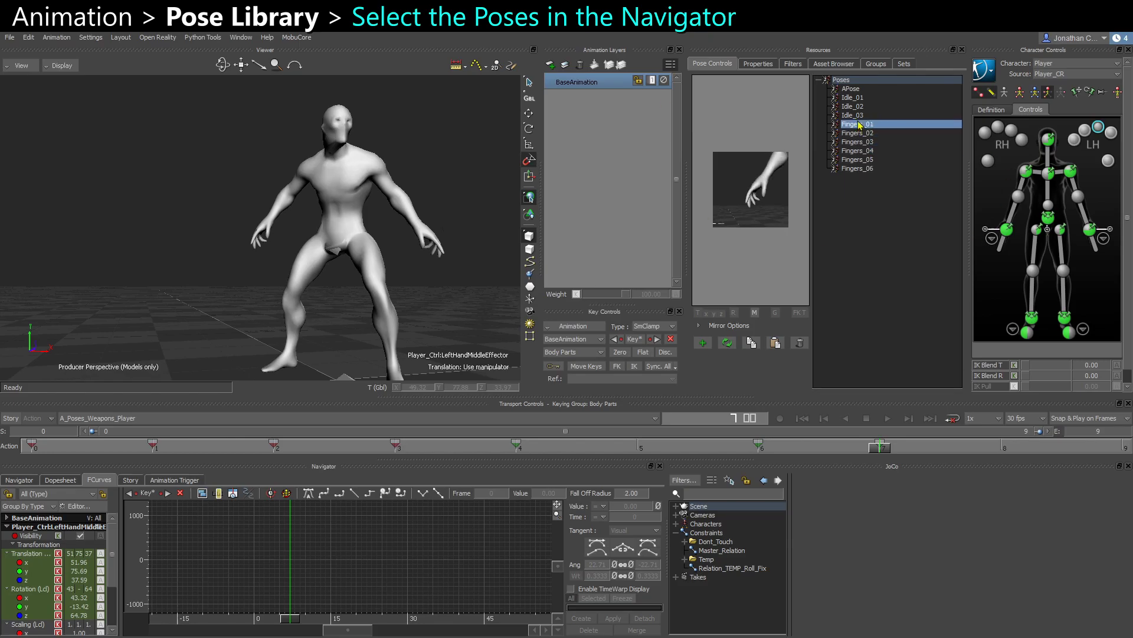
left_click(852, 106)
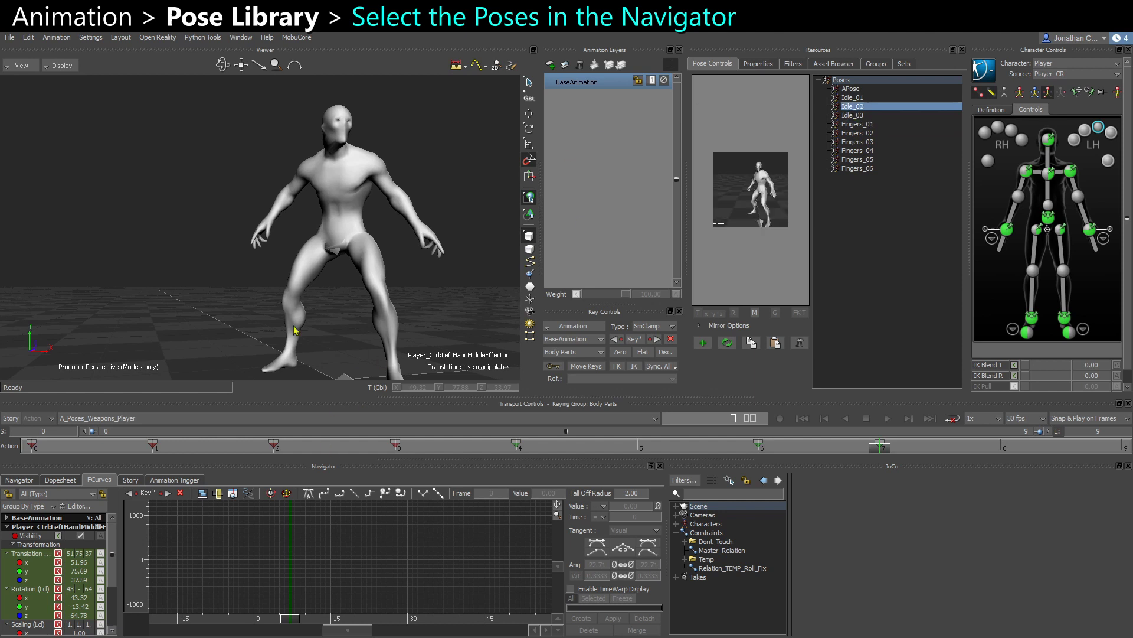
Show the scene hierarchy with Characters expanded, and select all stored poses from APose to Fingers_06 in the pose library.
left_click(19, 481)
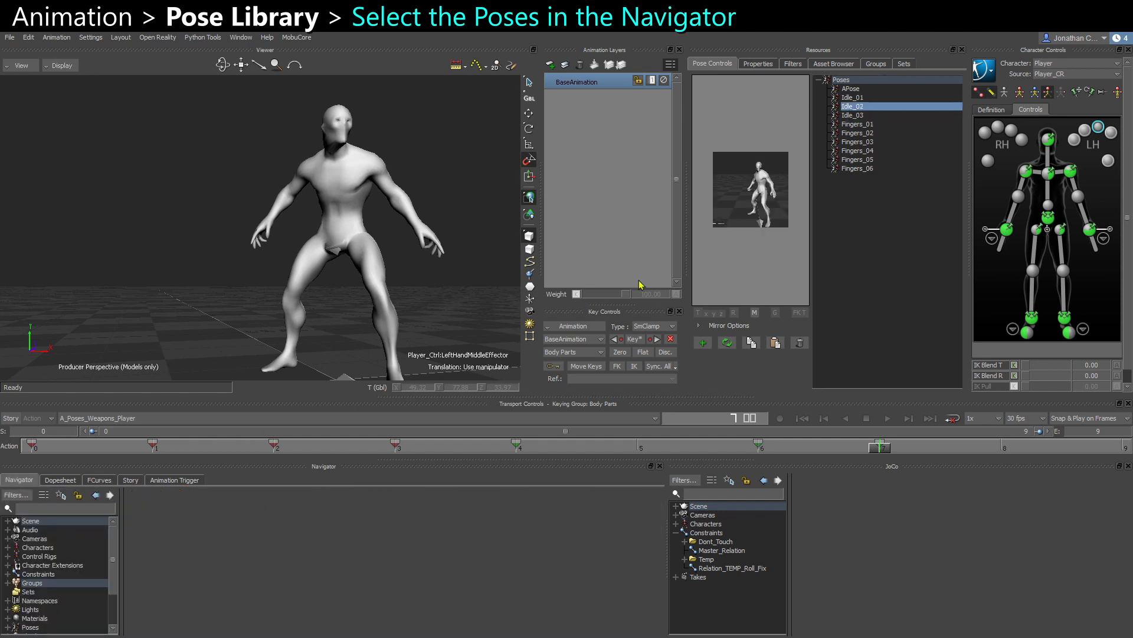
left_click(850, 89)
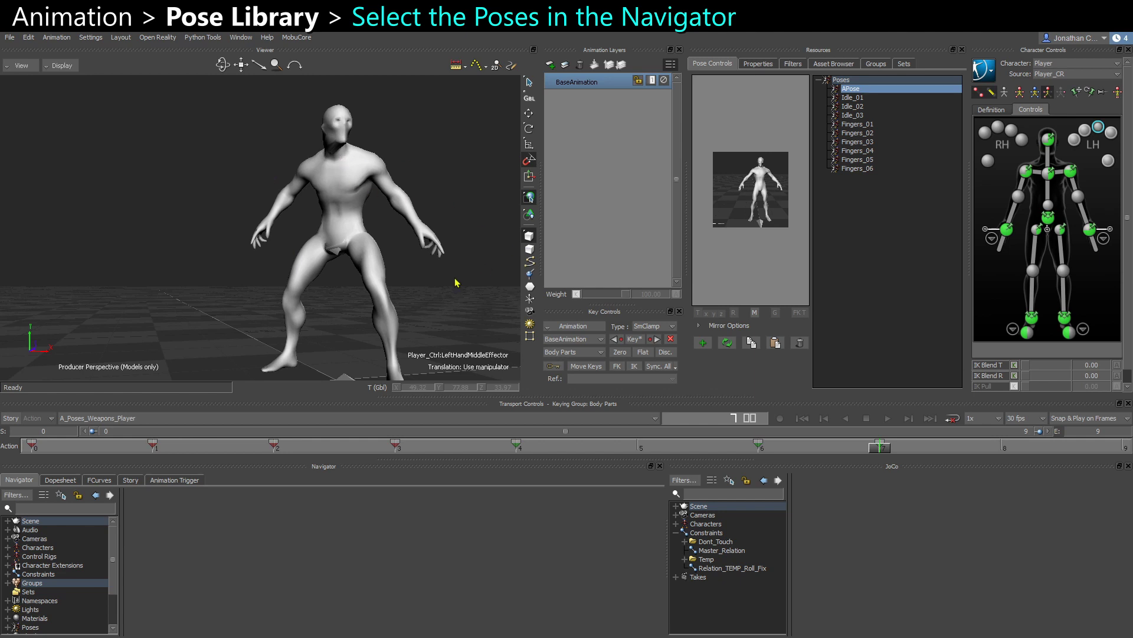
left_click(8, 547)
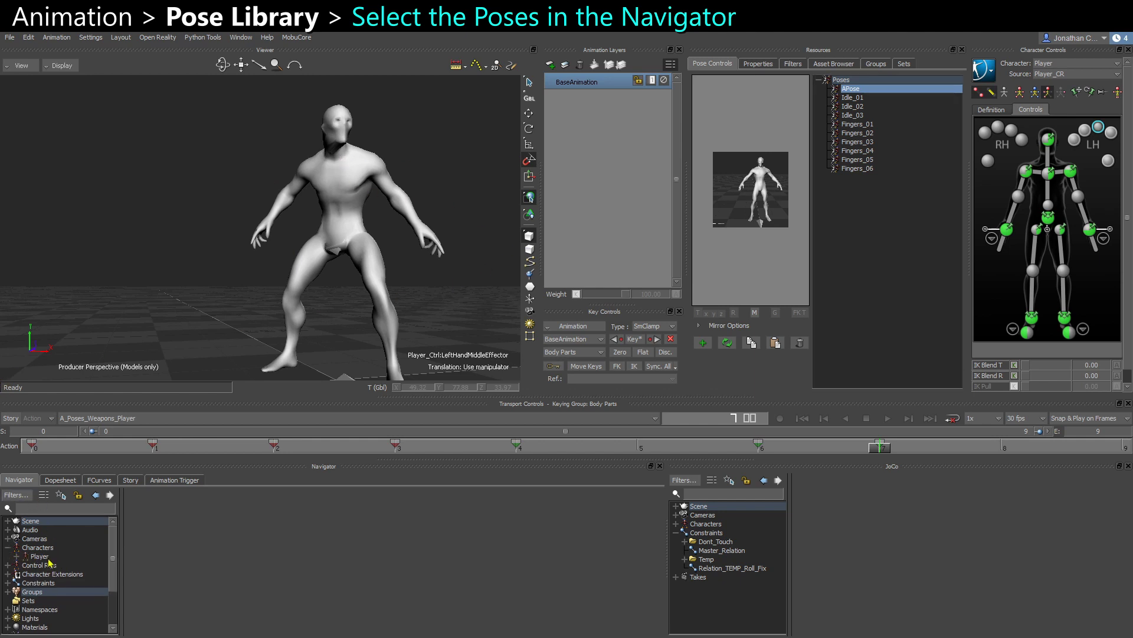
left_click(857, 168, "shift")
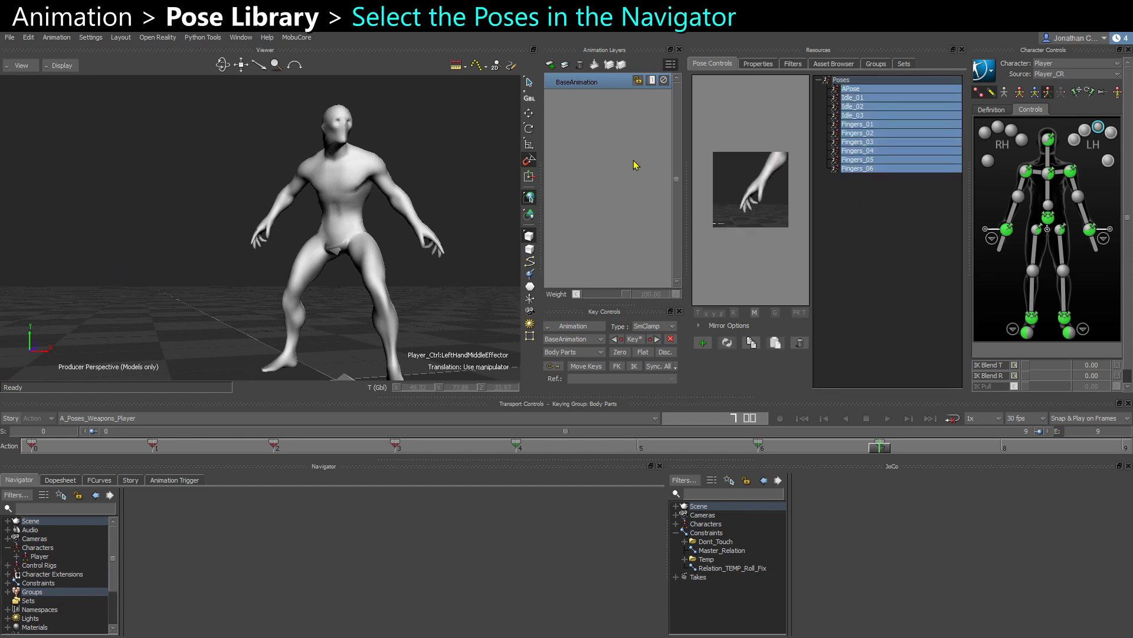
left_click(869, 170)
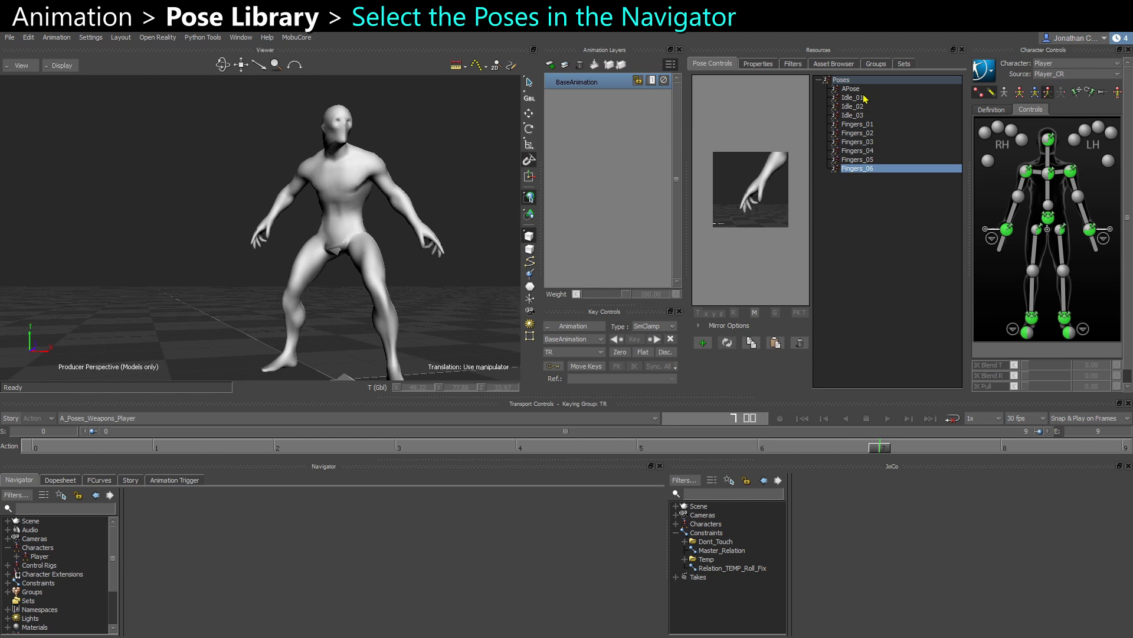
left_click(861, 90, "shift")
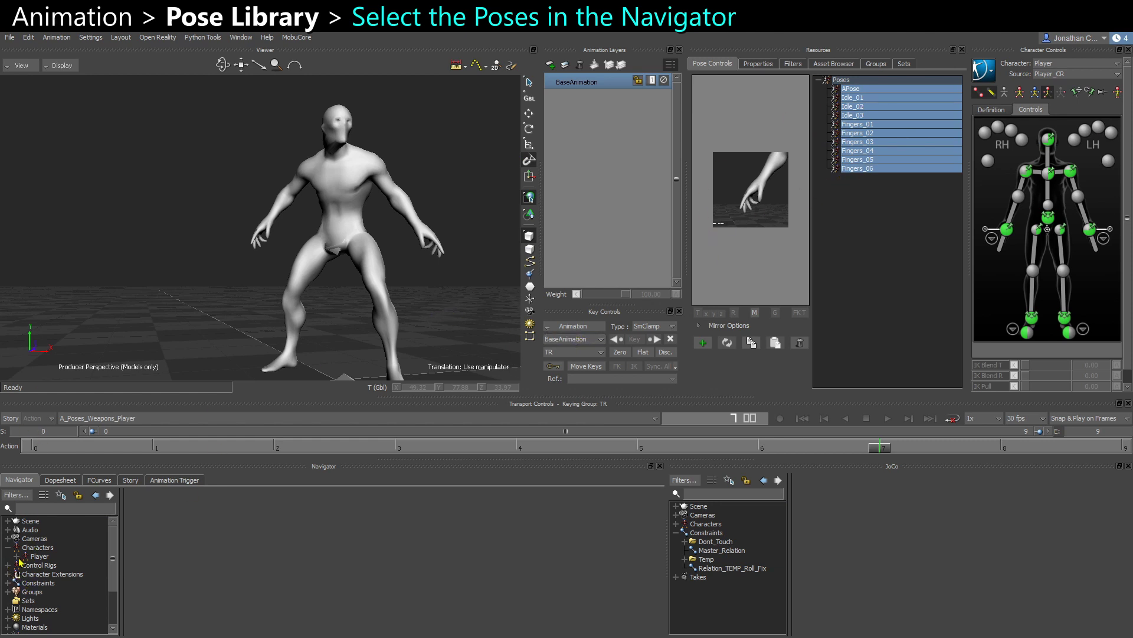
Expand the Poses folder in the scene hierarchy and select it.
scroll(26, 619, "down", 2)
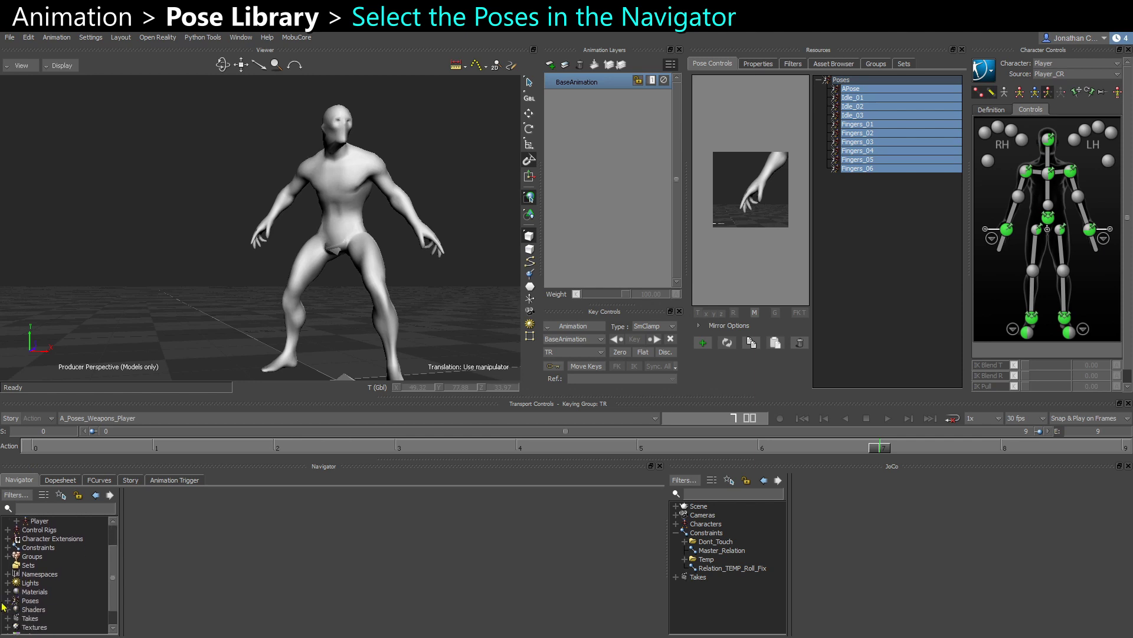
left_click(7, 601)
scroll(36, 603, "down", 4)
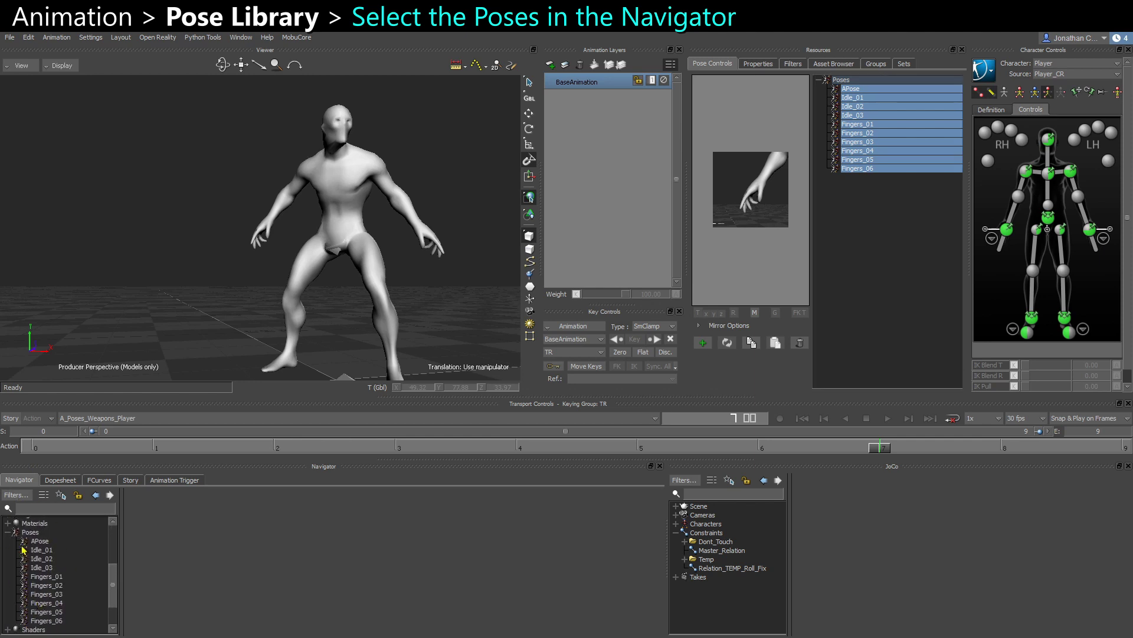
left_click(25, 540)
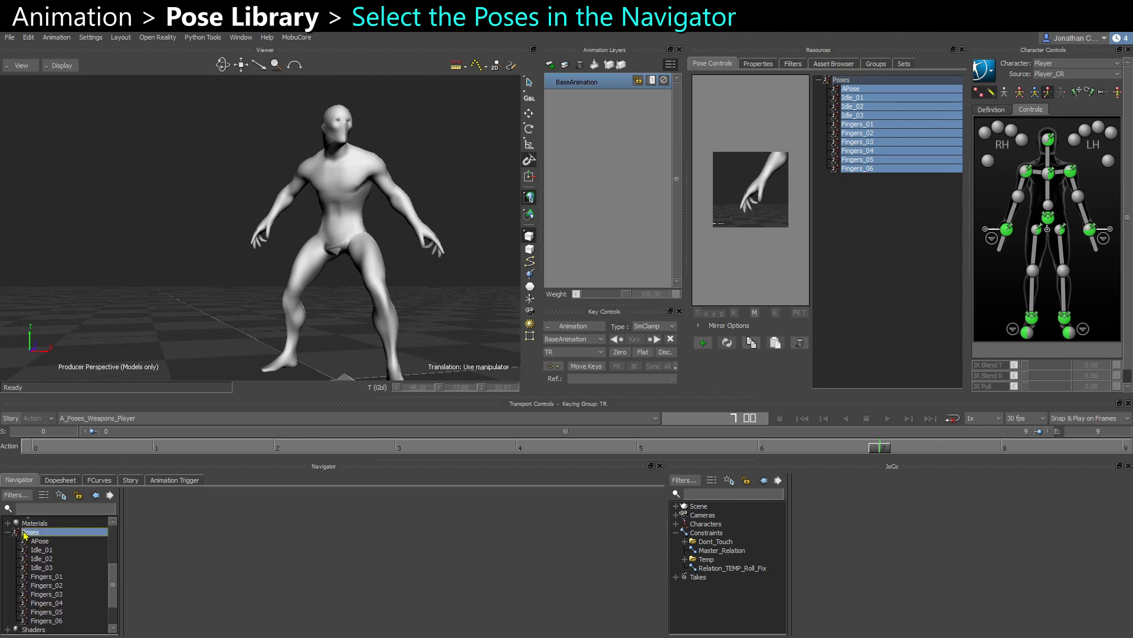
Select all poses from APose to Fingers_06 under the Poses folder in the scene hierarchy.
scroll(62, 608, "down", 1)
left_click(57, 603, "shift")
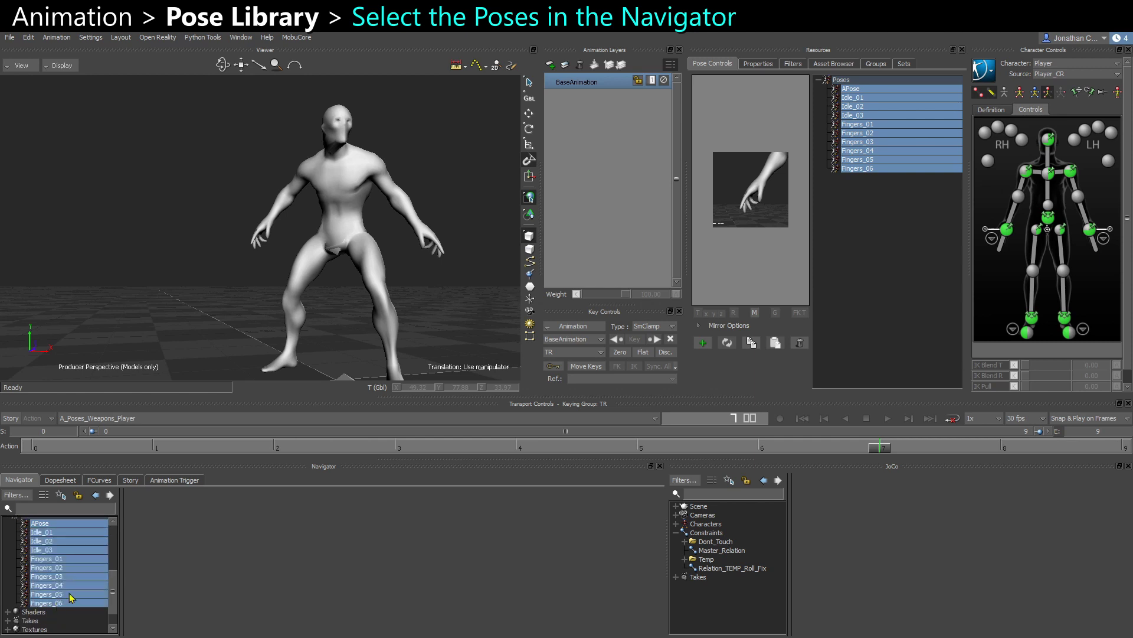
scroll(69, 593, "up", 1)
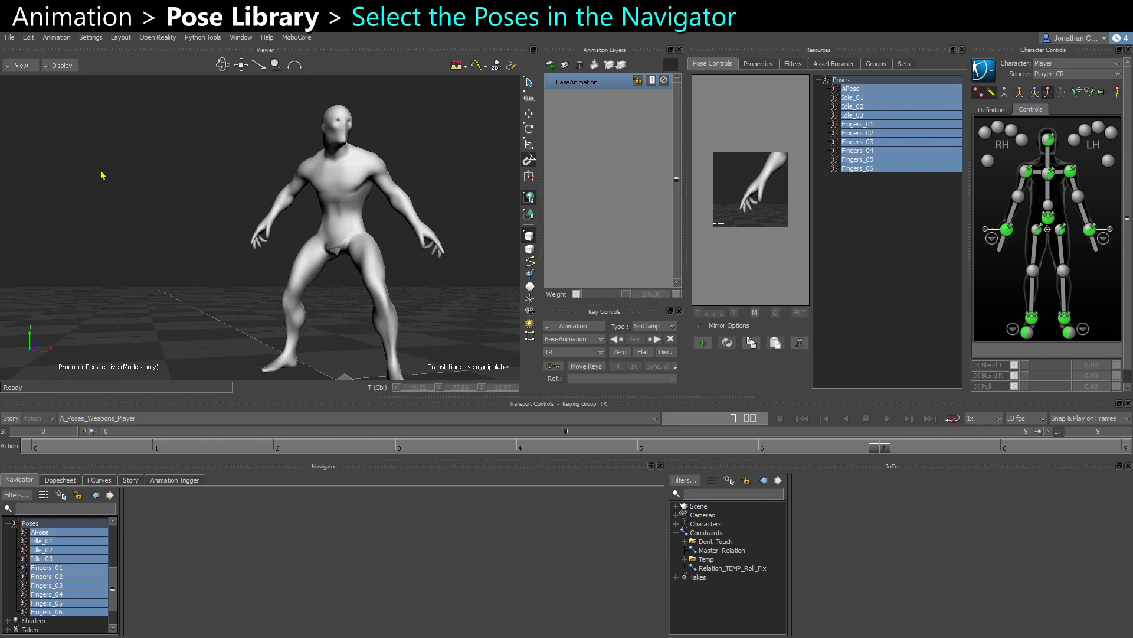
Start a Save Selection for the selected poses with Save One Take Per File turned off.
left_click(10, 37)
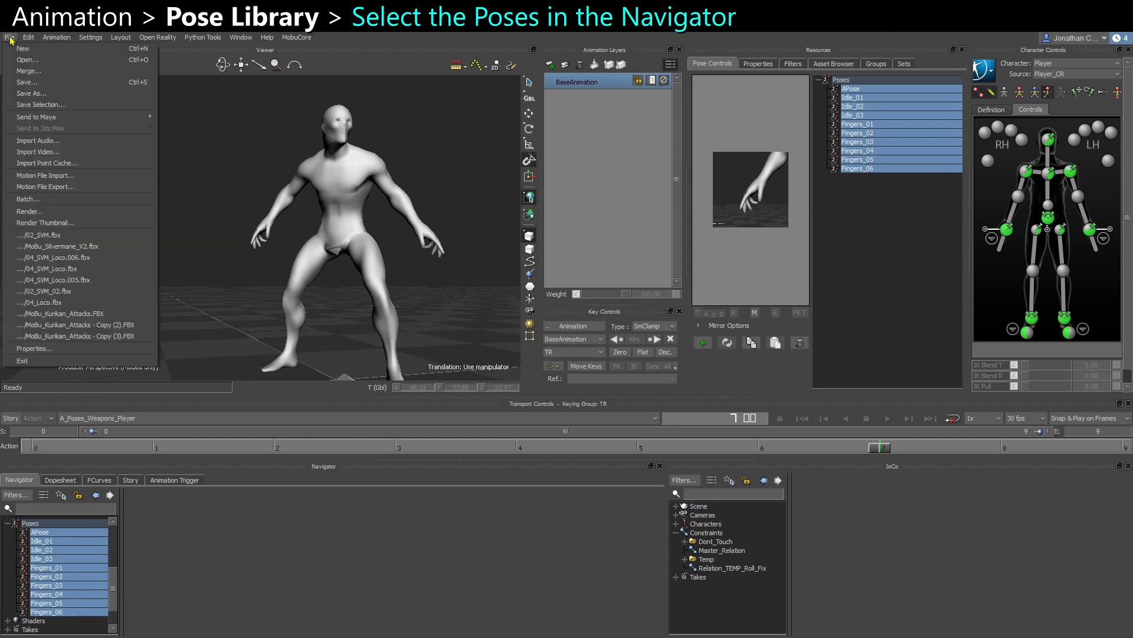
left_click(40, 104)
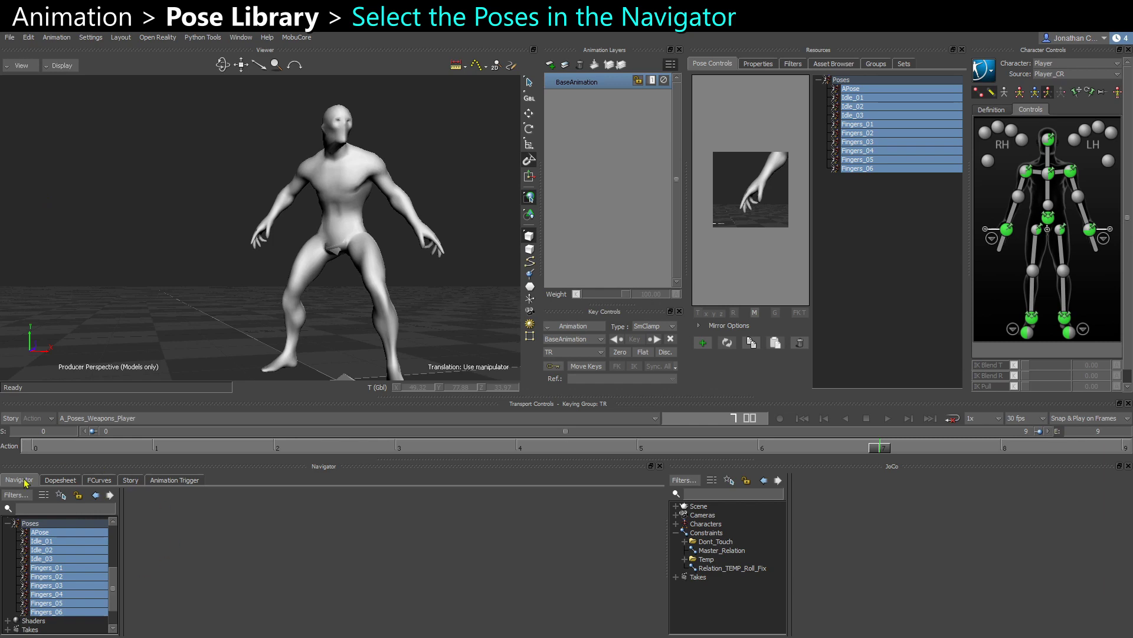
left_click(10, 37)
left_click(65, 104)
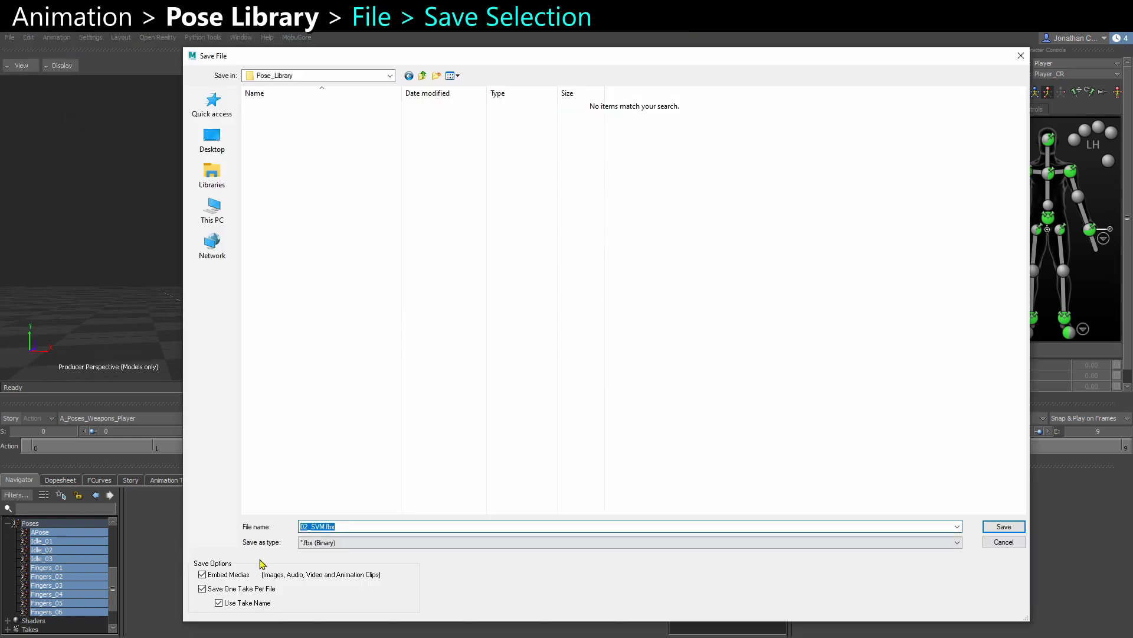
left_click(252, 589)
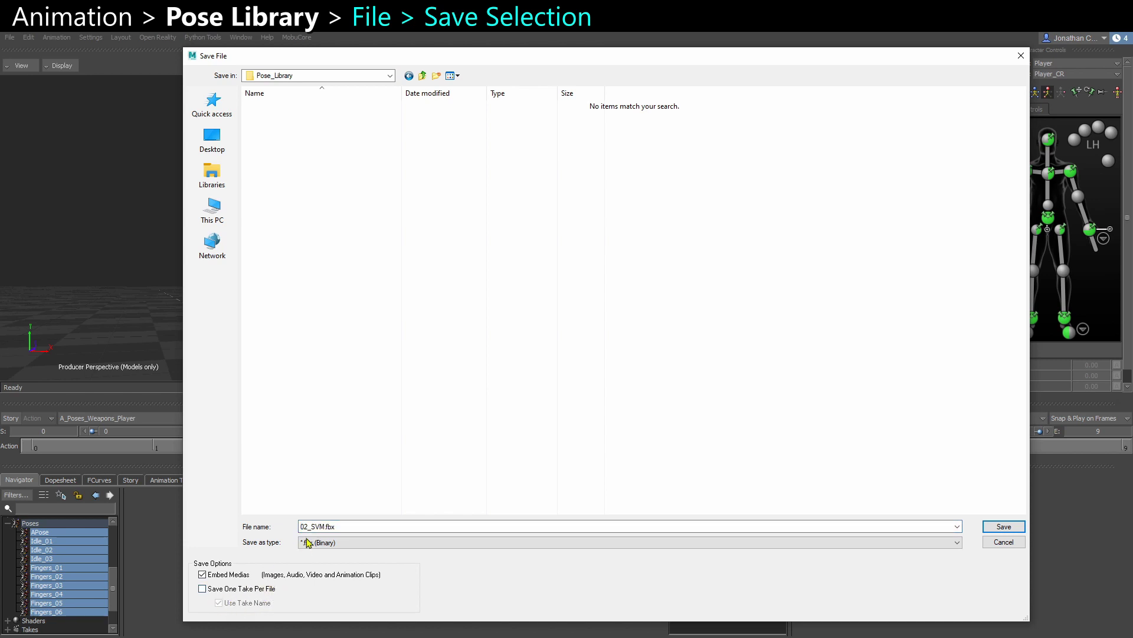
Name the file Player_Poses.fbx and save the selection with every take excluded from the export.
double_click(324, 525)
left_click_drag(325, 526, 248, 526)
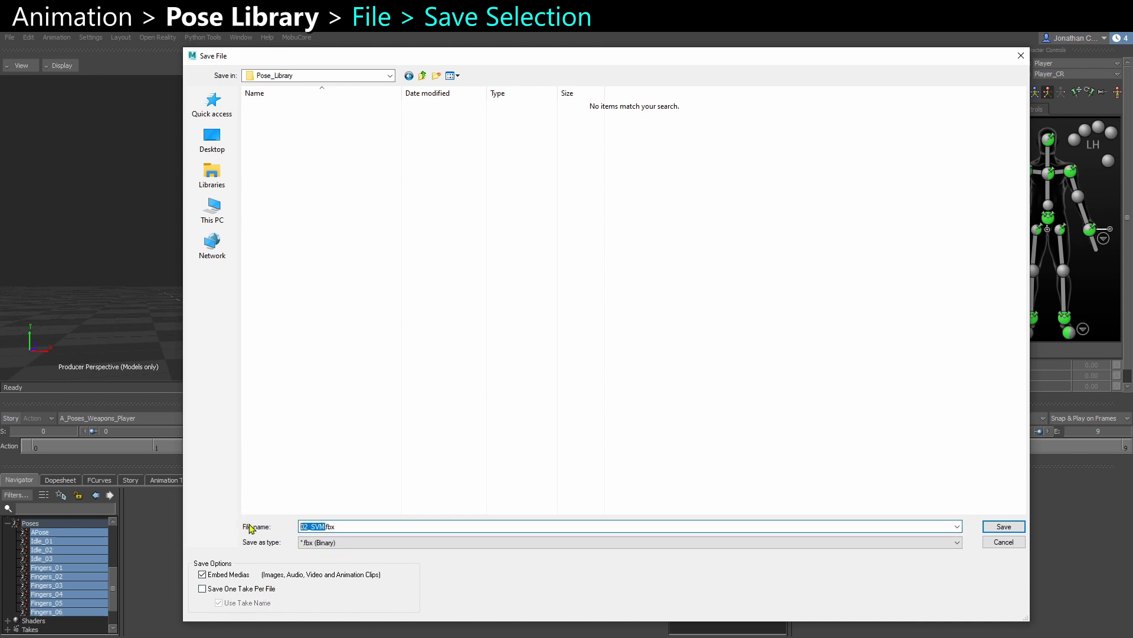
type("Player_Poses")
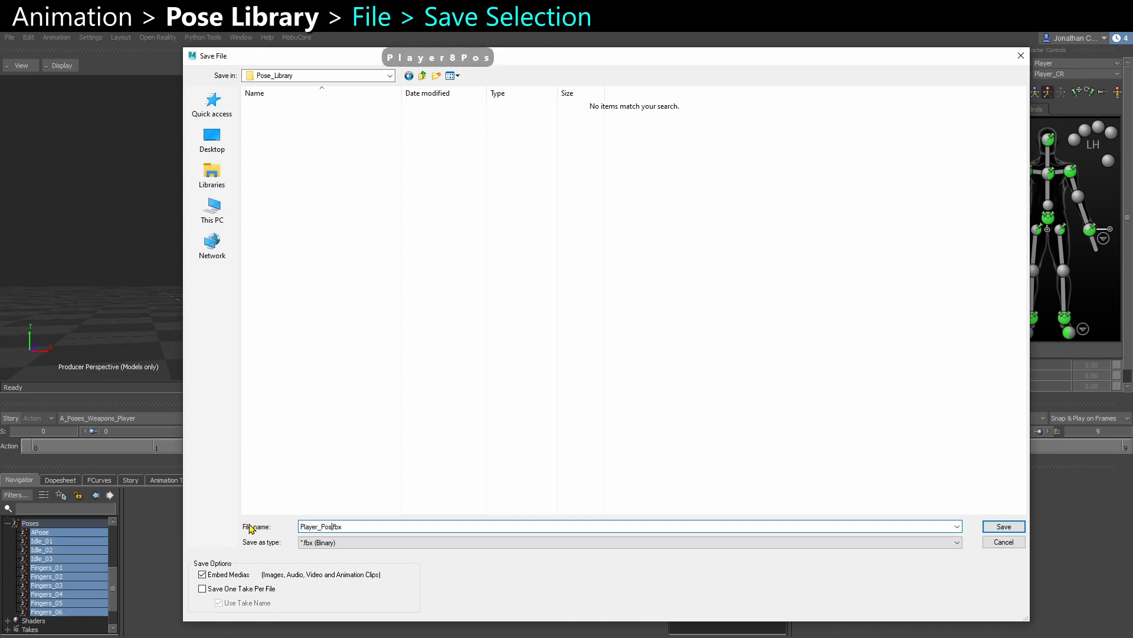
left_click(1021, 525)
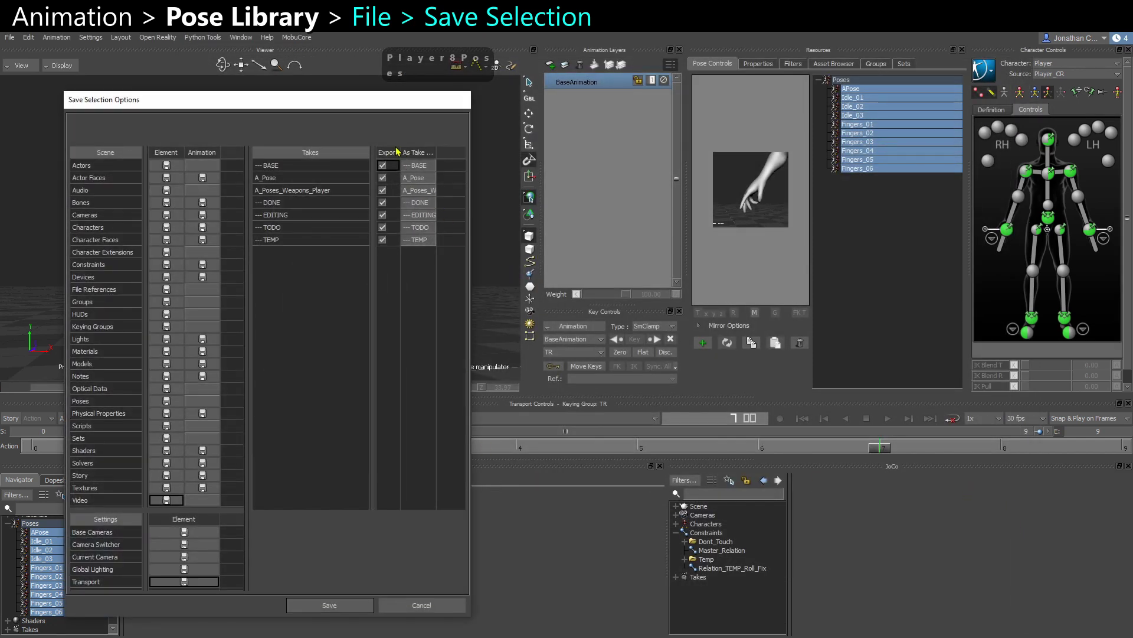
left_click(391, 151)
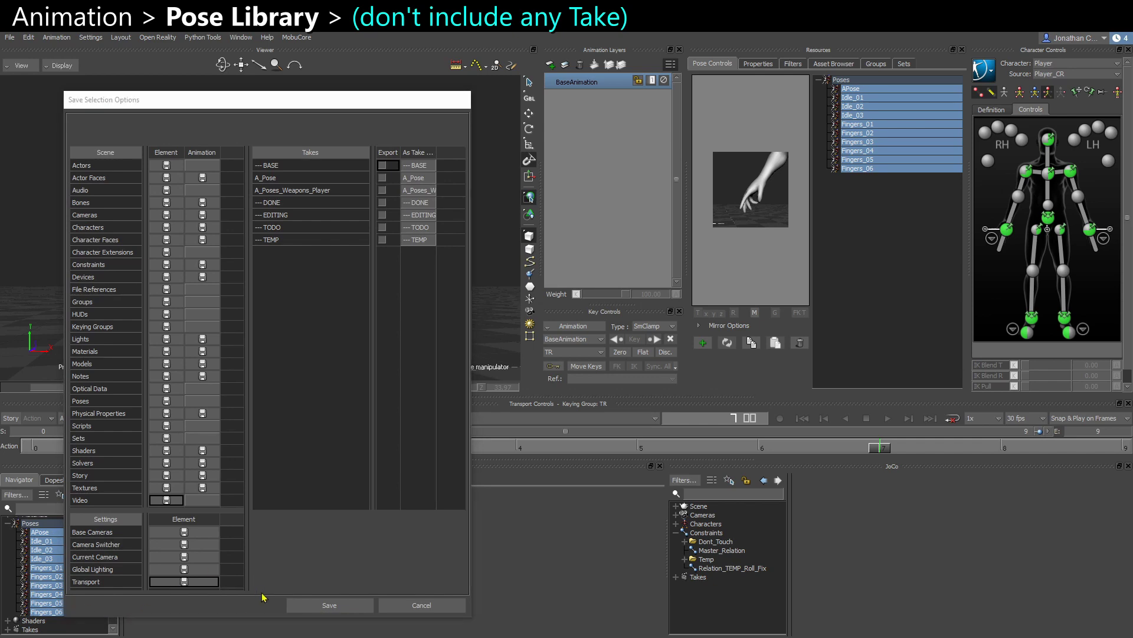
left_click(351, 610)
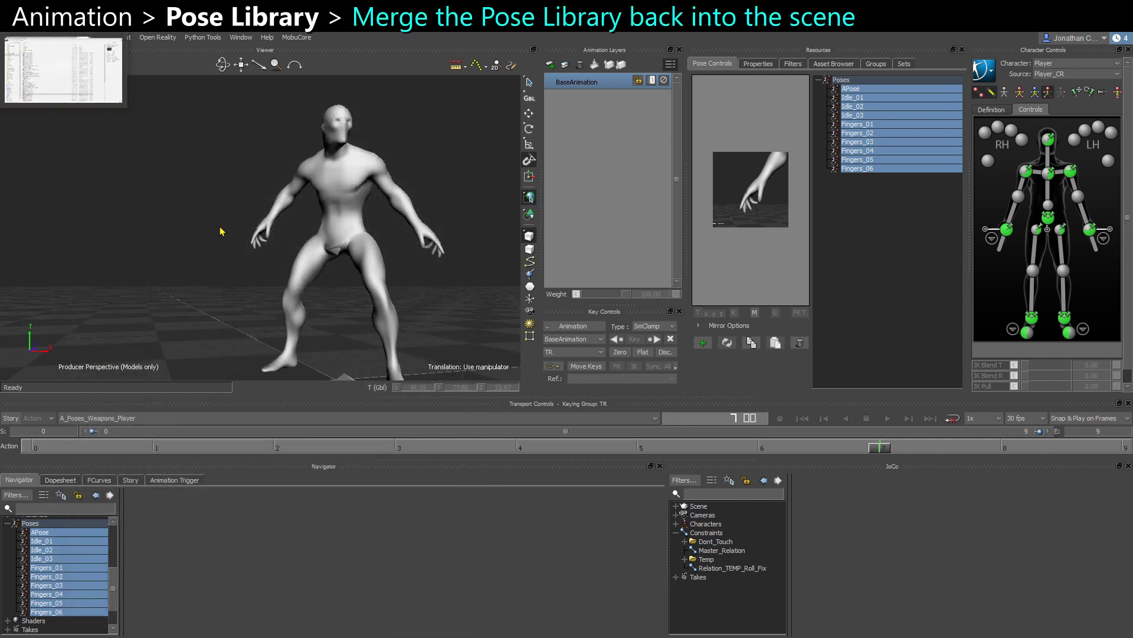
Delete all poses from APose to Fingers_06 from the scene.
left_click(883, 169)
left_click(862, 90, "shift")
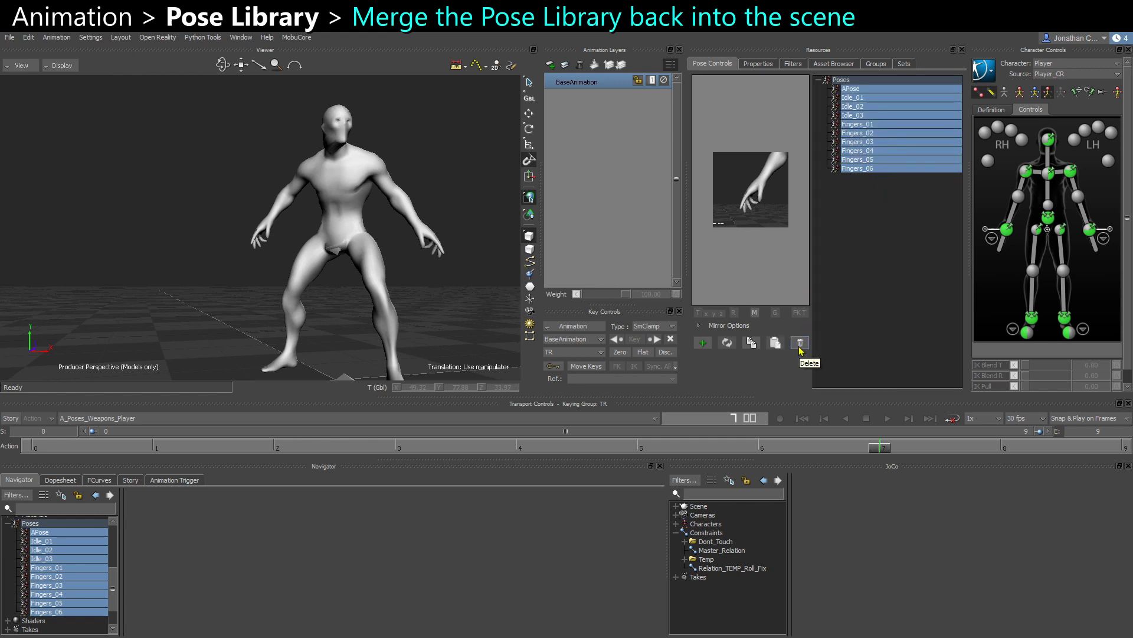
right_click(44, 533)
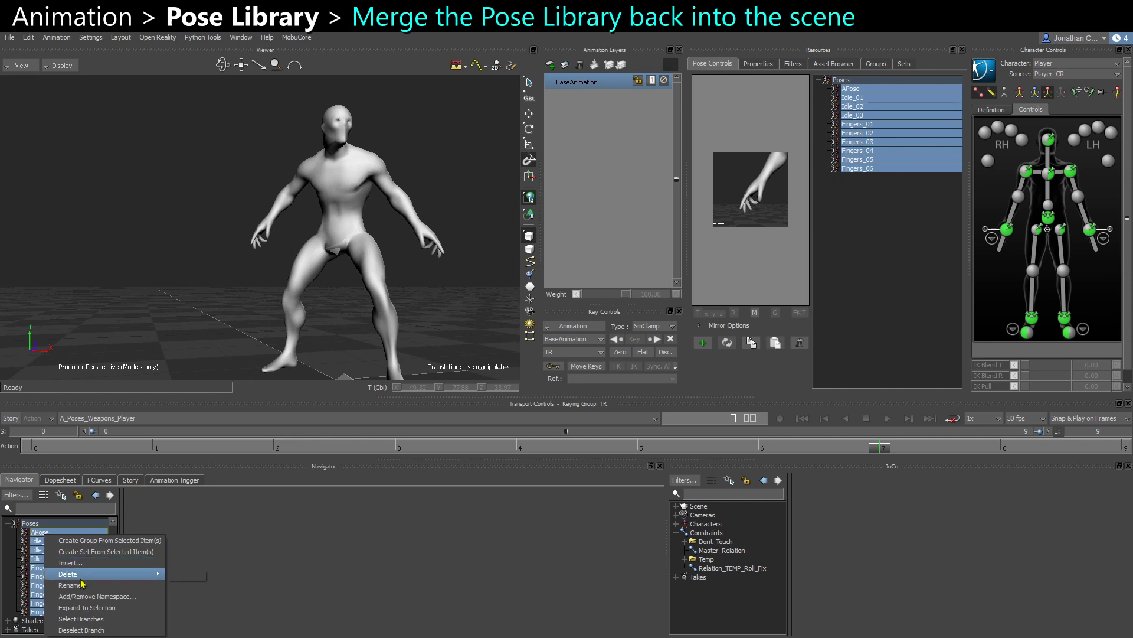
left_click(203, 576)
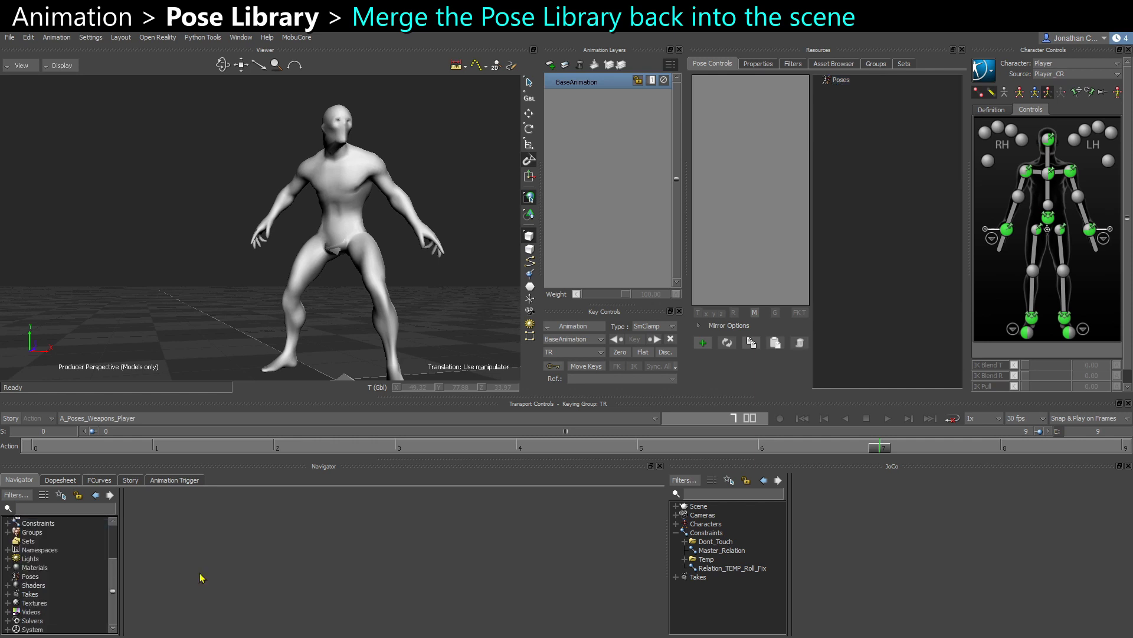
Merge Player_Poses.fbx from the Pose_Library folder into the scene with all scene elements set to append.
left_click(10, 39)
left_click(30, 71)
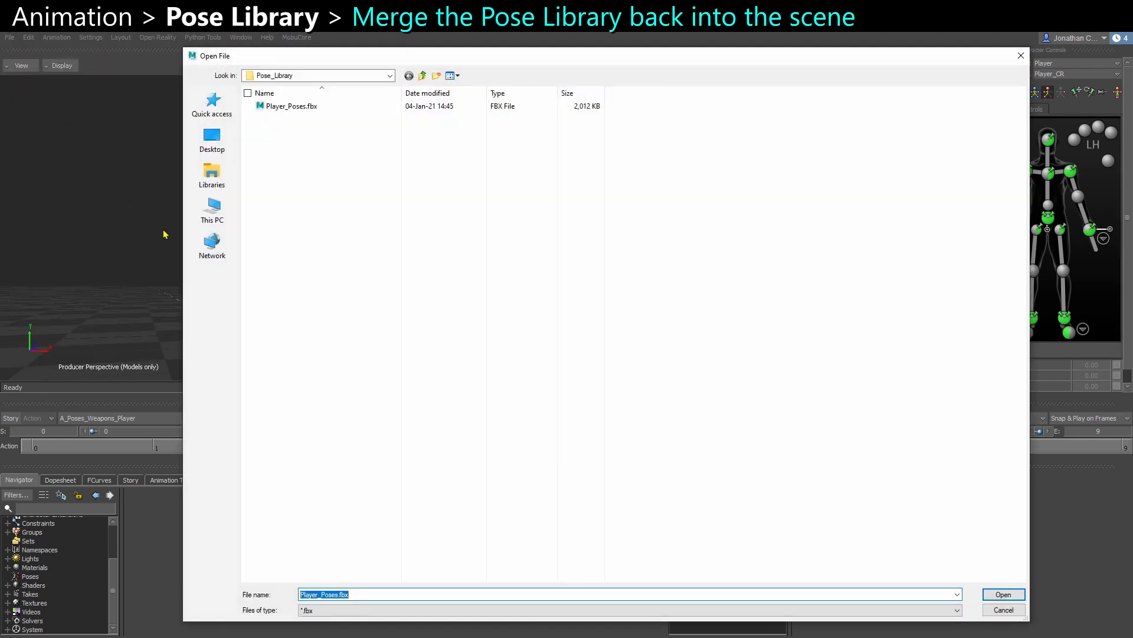
left_click(307, 107)
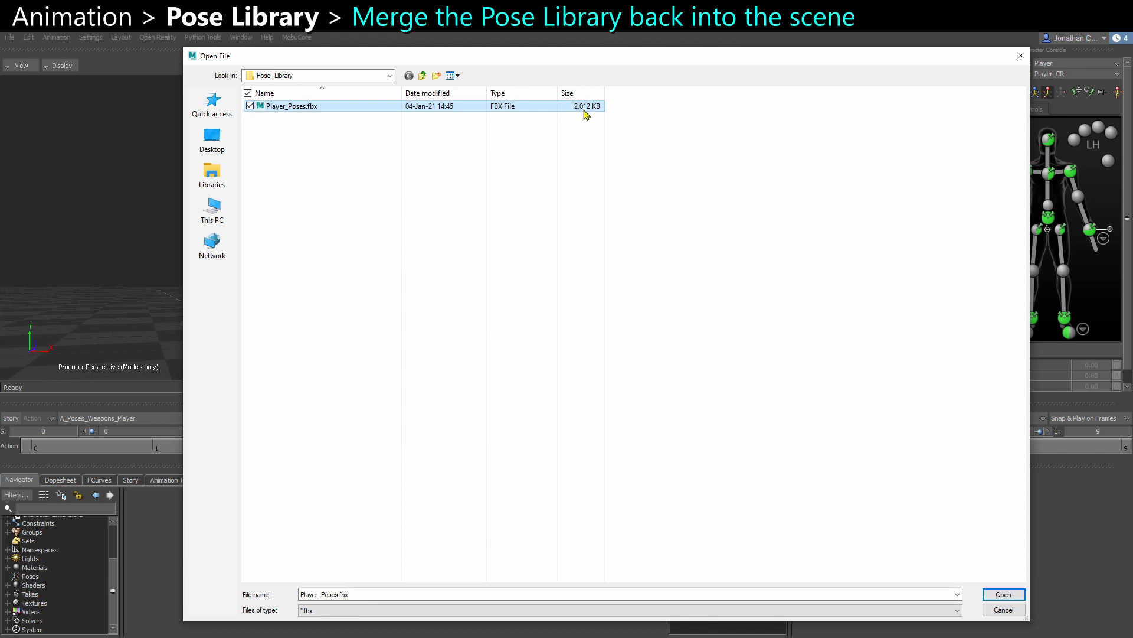
double_click(282, 106)
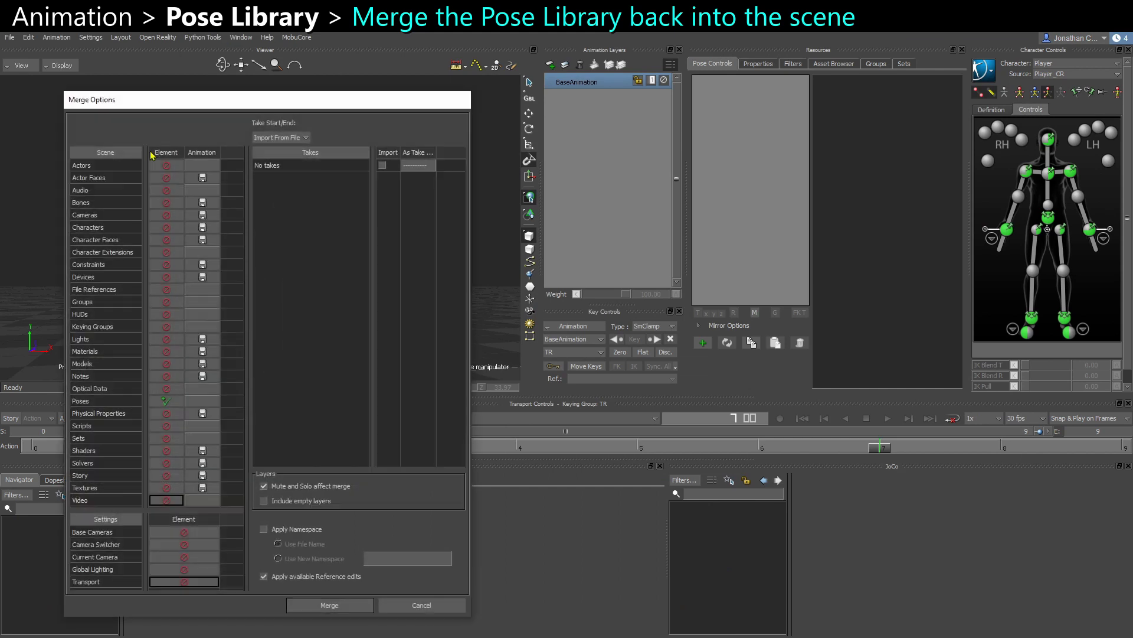
left_click(174, 152)
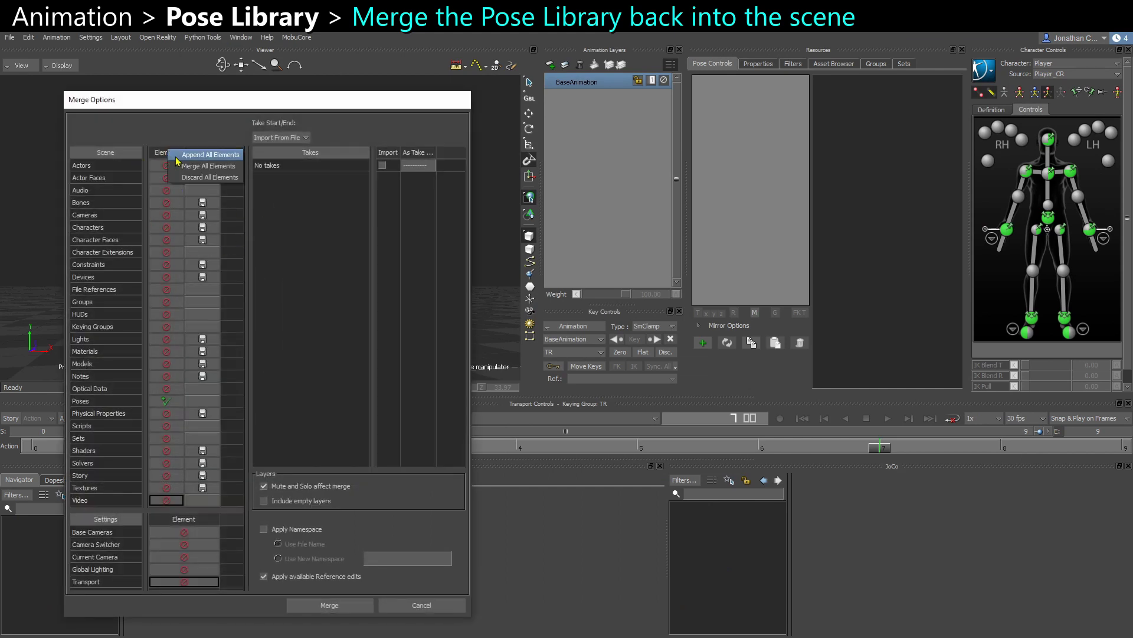
left_click(177, 160)
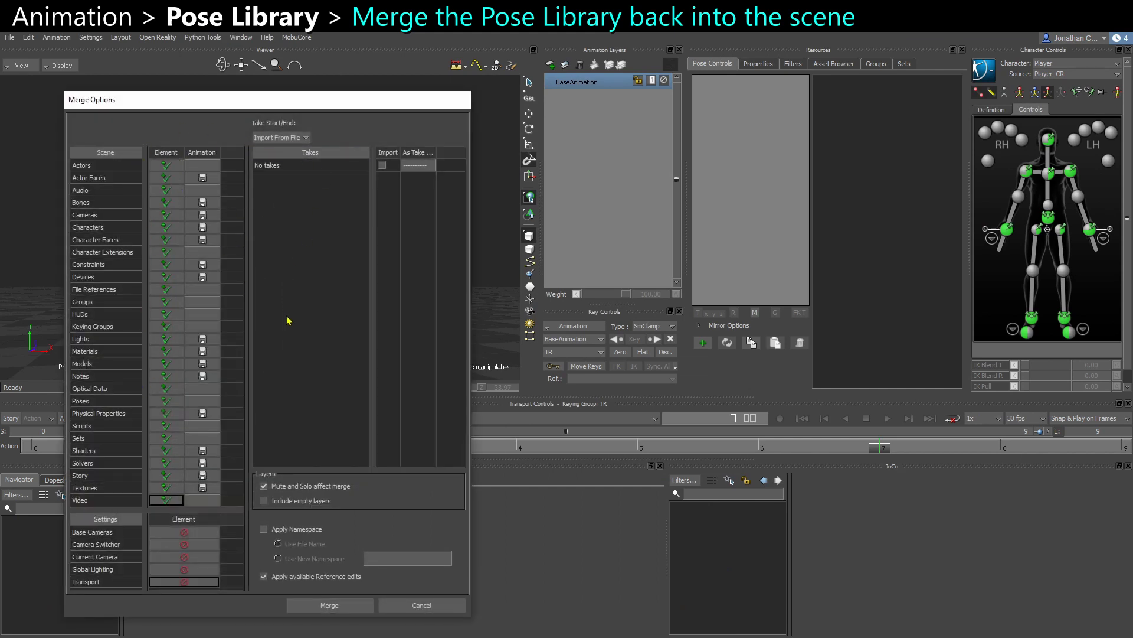
left_click(344, 608)
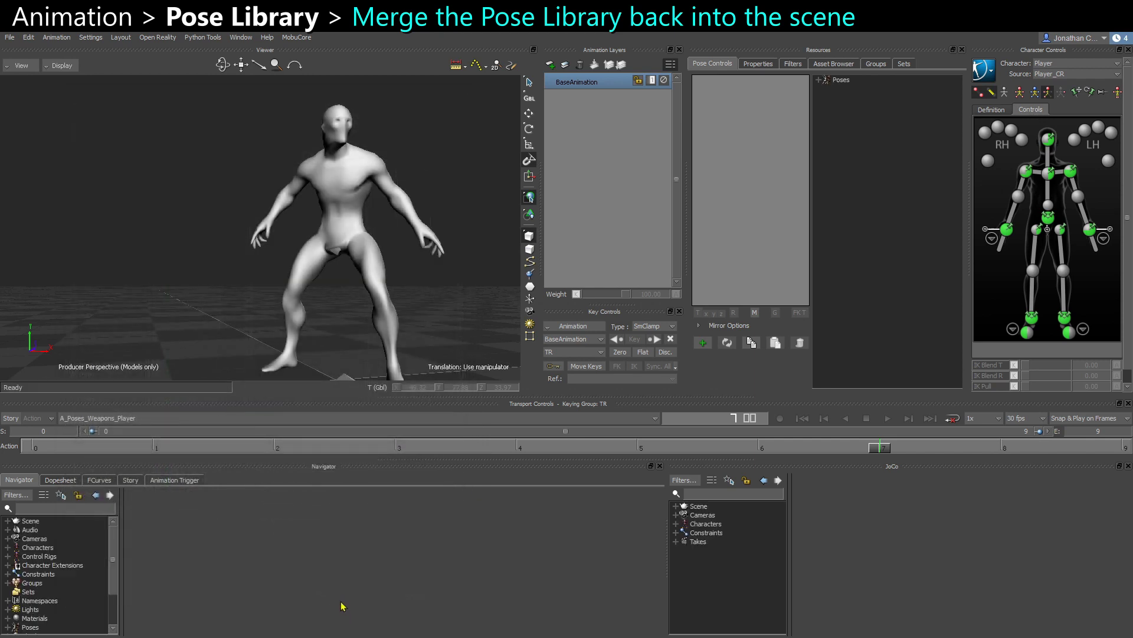
Expand the Poses folder in the pose library and preview Fingers_06, Fingers_03 and Idle_03.
left_click(819, 79)
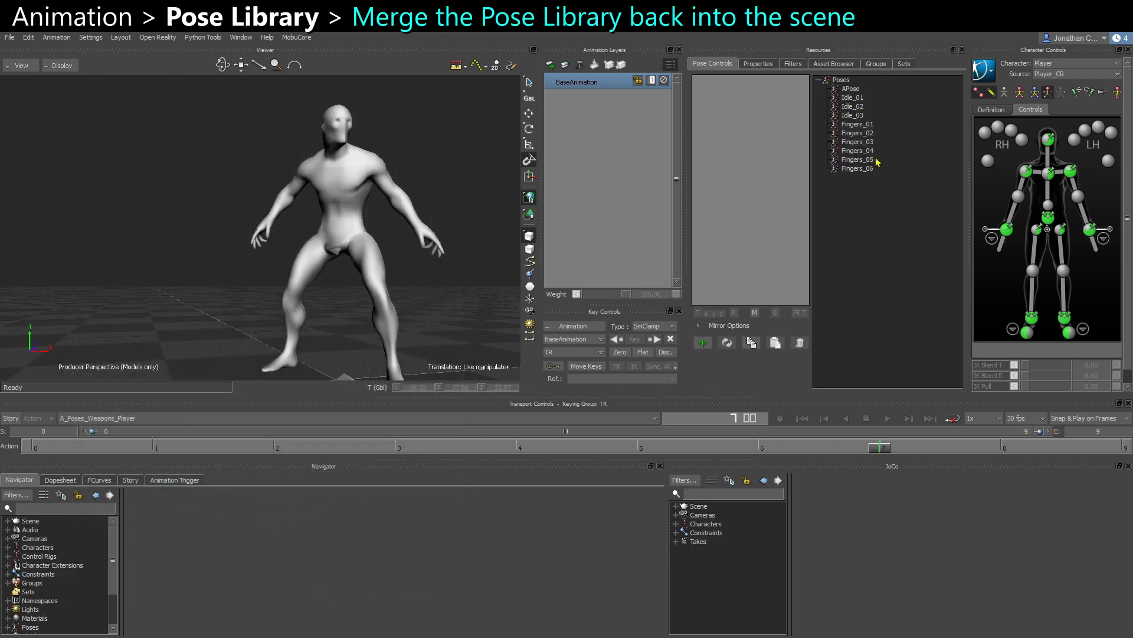
left_click(872, 169)
left_click(868, 142)
left_click(863, 115)
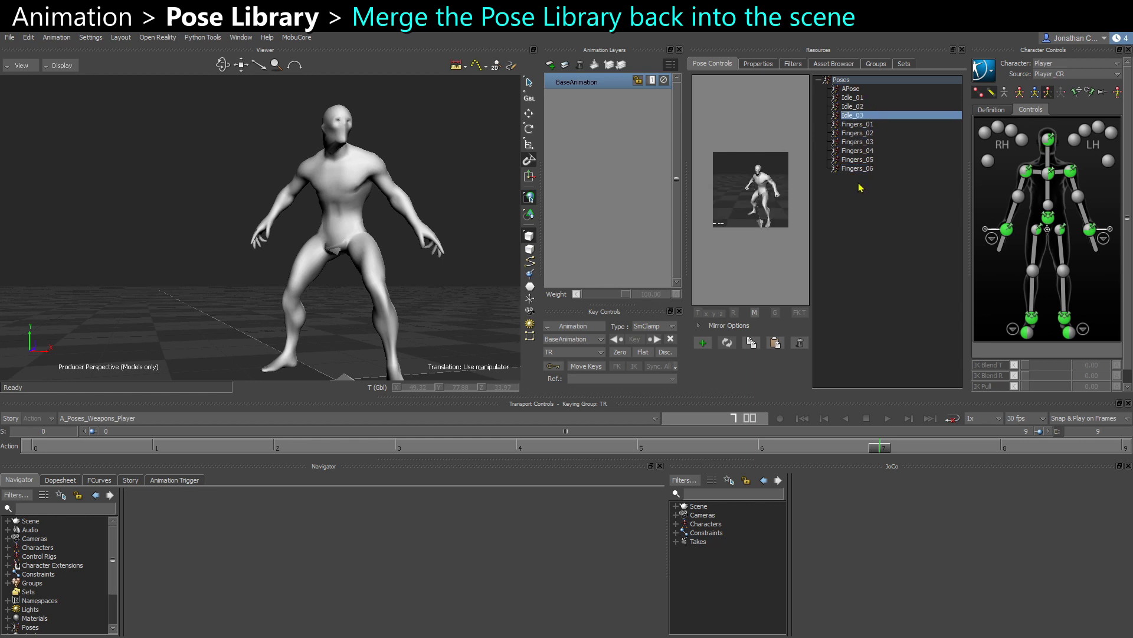